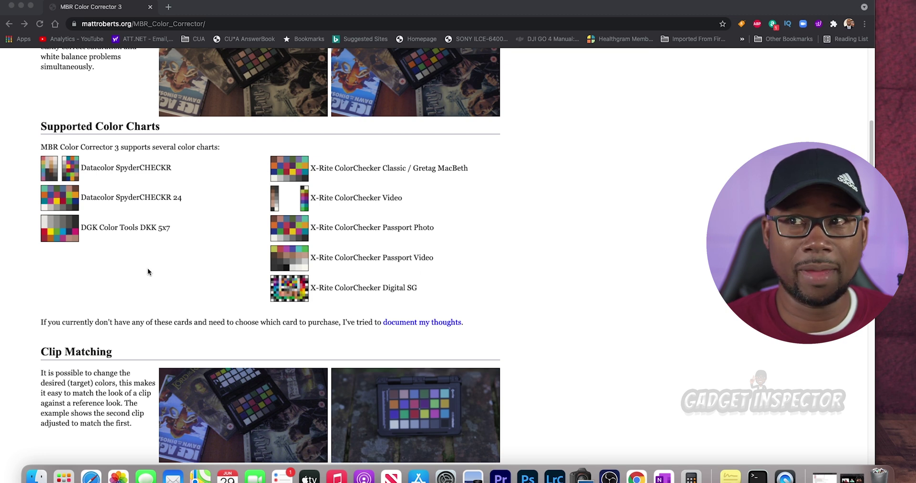
Review the MBR Color Corrector 3 page's sections on transfer functions, LUT export, and the trial and full versions
{"action": "scroll", "coordinate": [88, 282], "scroll_direction": "down", "scroll_amount": 10}
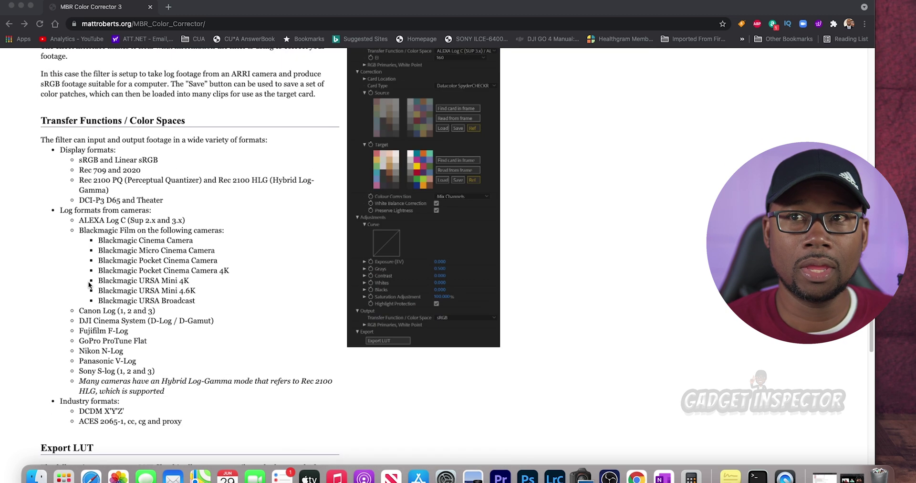
{"action": "scroll", "coordinate": [88, 282], "scroll_direction": "down", "scroll_amount": 6}
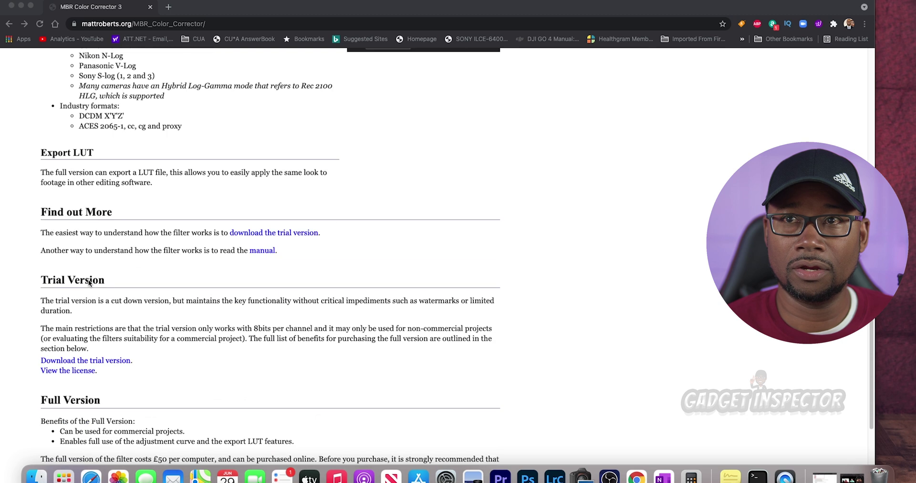
{"action": "scroll", "coordinate": [89, 282], "scroll_direction": "down", "scroll_amount": 3}
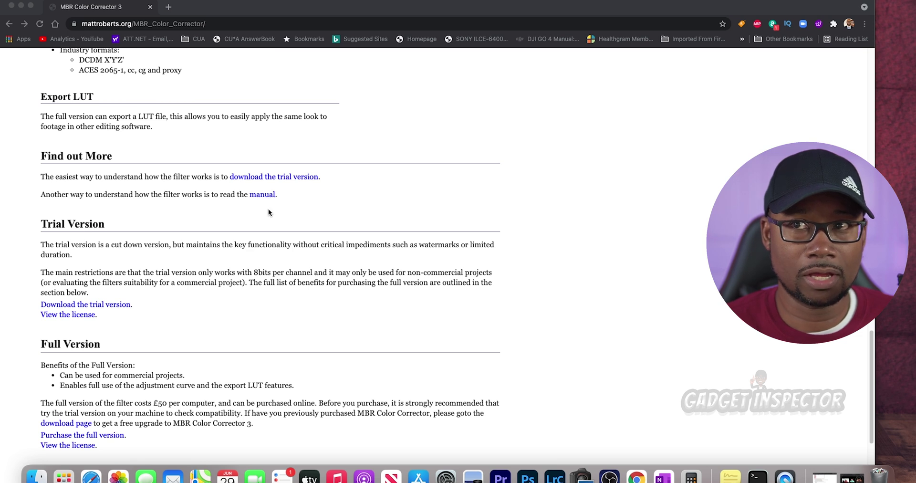
{"action": "scroll", "coordinate": [245, 210], "scroll_direction": "down", "scroll_amount": 3}
{"action": "scroll", "coordinate": [231, 222], "scroll_direction": "down", "scroll_amount": 1}
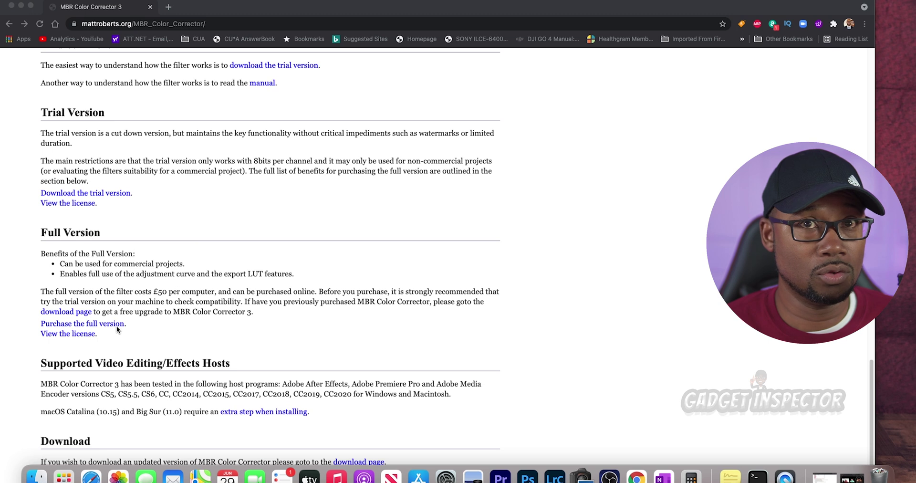
{"action": "scroll", "coordinate": [143, 325], "scroll_direction": "down", "scroll_amount": 3}
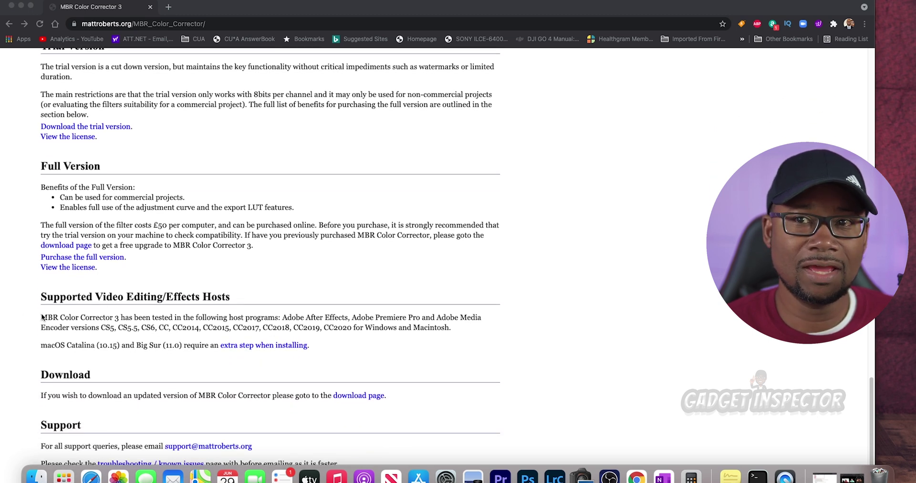
Highlight the paragraph on supported video editing and effects host programs to read it, then clear the selection
{"action": "left_click", "coordinate": [50, 323]}
{"action": "left_click_drag", "start_coordinate": [448, 327], "coordinate": [49, 313]}
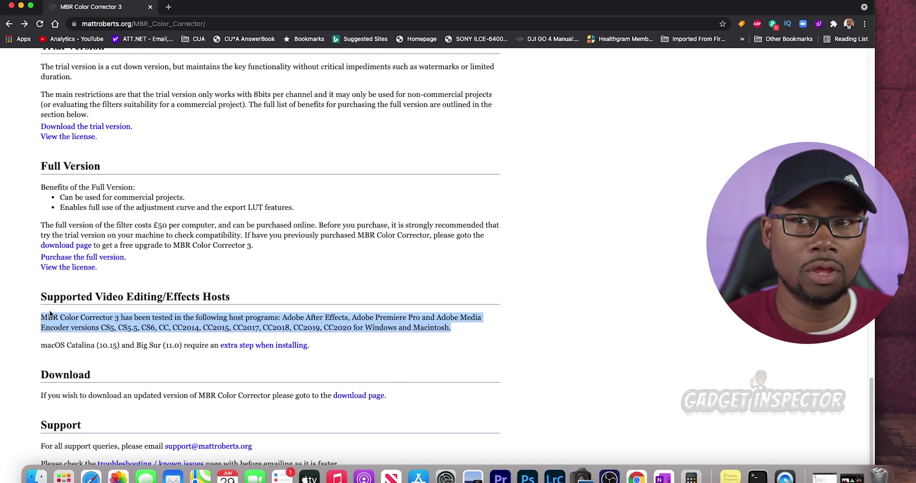
{"action": "left_click", "coordinate": [51, 315]}
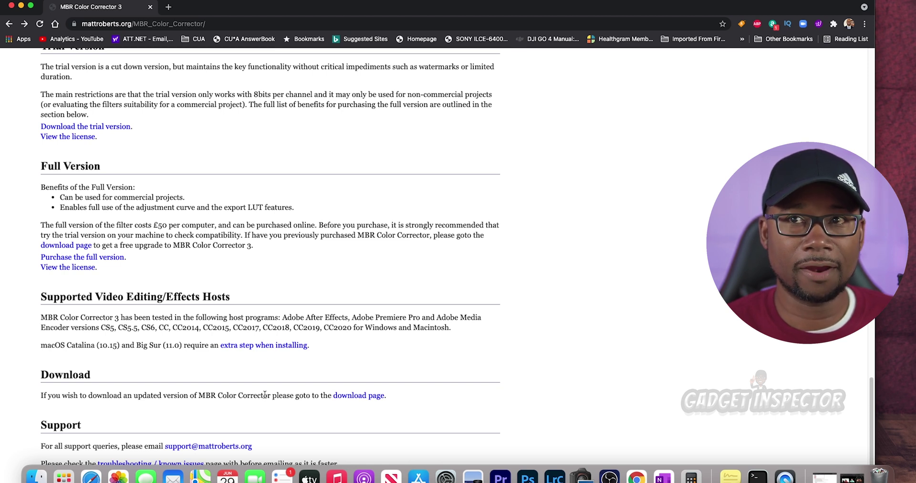
Open the MBR Color Corrector 3 manual linked in the Find out More section
{"action": "scroll", "coordinate": [231, 360], "scroll_direction": "up", "scroll_amount": 3}
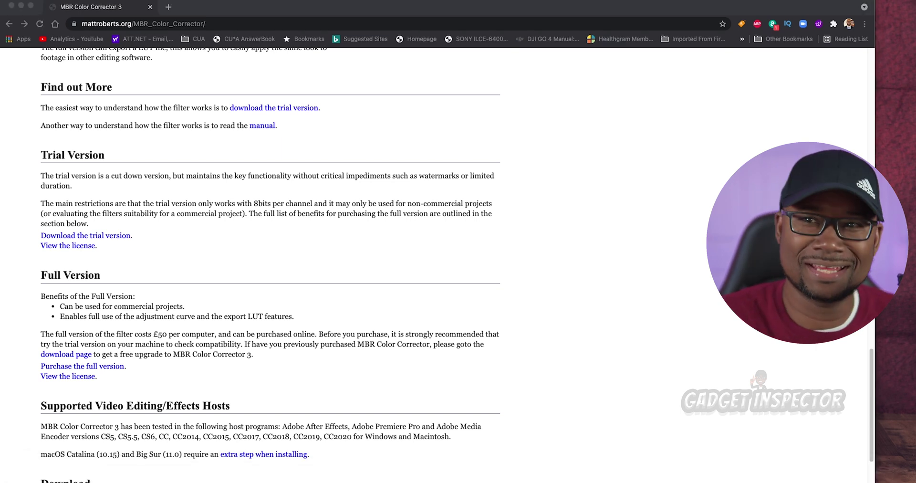
{"action": "left_click", "coordinate": [262, 129]}
{"action": "left_click", "coordinate": [262, 127]}
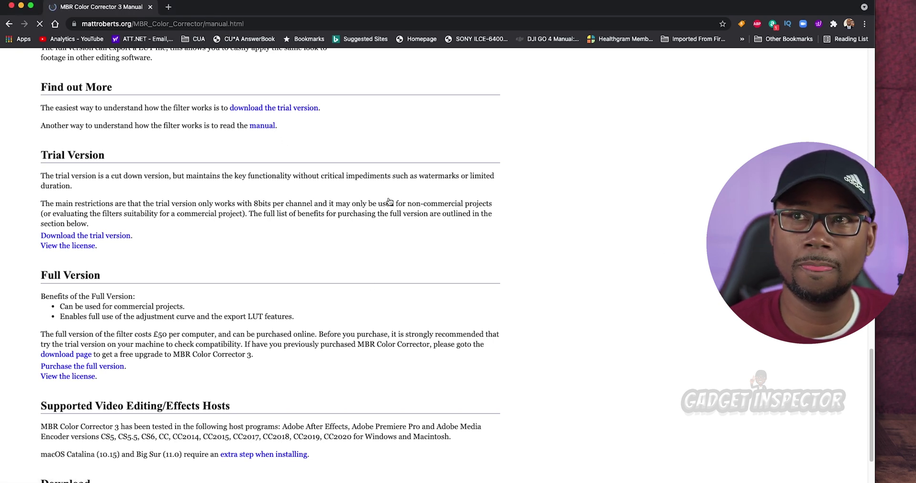
Look through the manual's Installing and Basic Color Correction sections, including the steps for reading the reference card
{"action": "scroll", "coordinate": [122, 251], "scroll_direction": "down", "scroll_amount": 3}
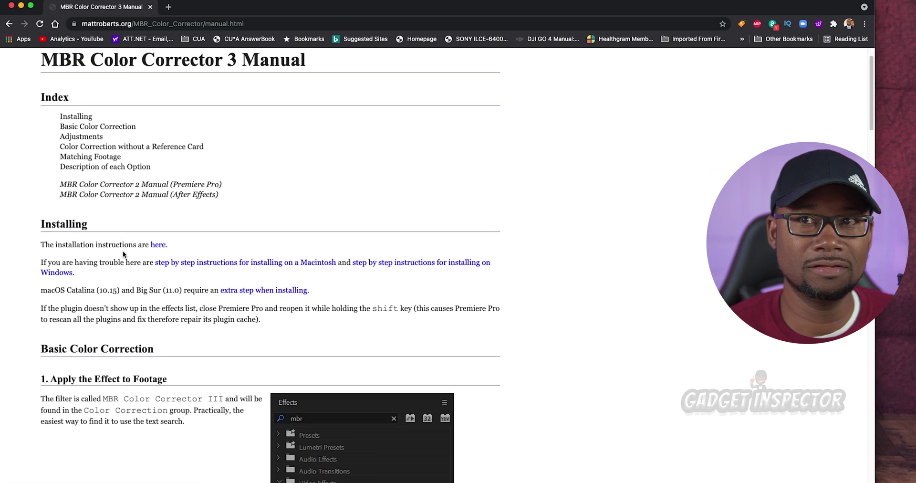
{"action": "scroll", "coordinate": [129, 190], "scroll_direction": "down", "scroll_amount": 1}
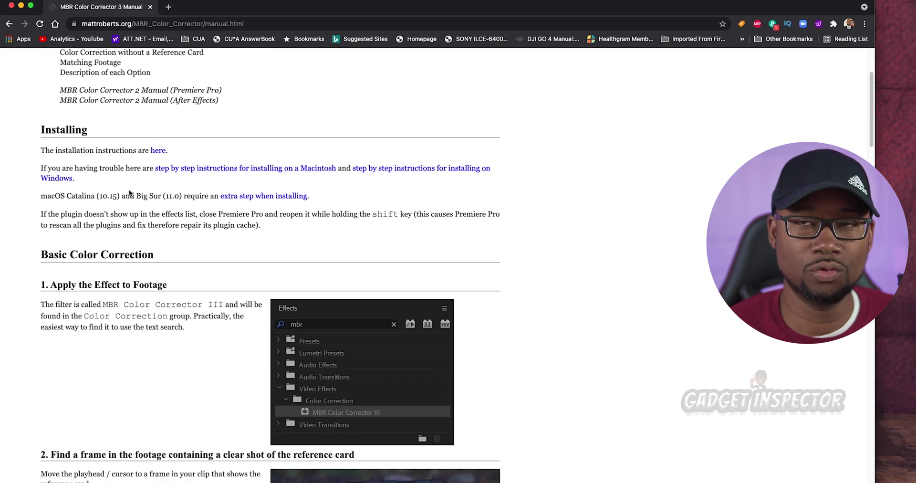
{"action": "scroll", "coordinate": [129, 190], "scroll_direction": "down", "scroll_amount": 3}
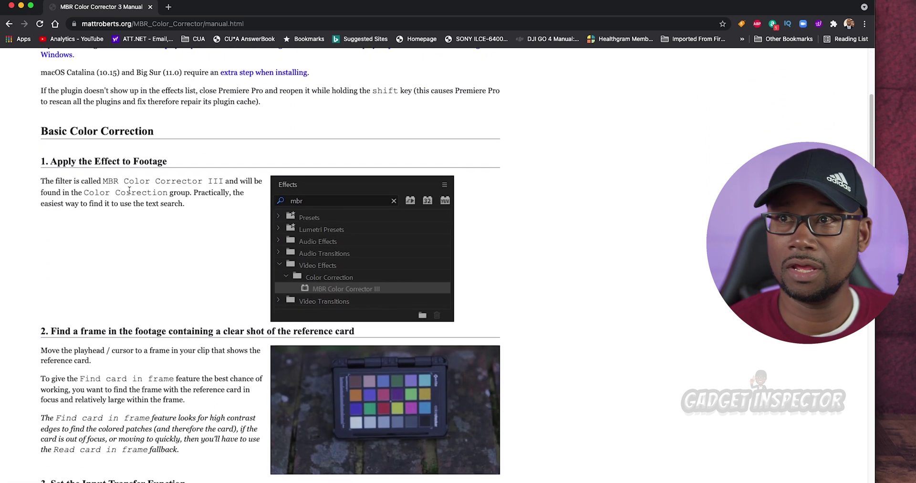
{"action": "scroll", "coordinate": [129, 190], "scroll_direction": "down", "scroll_amount": 1}
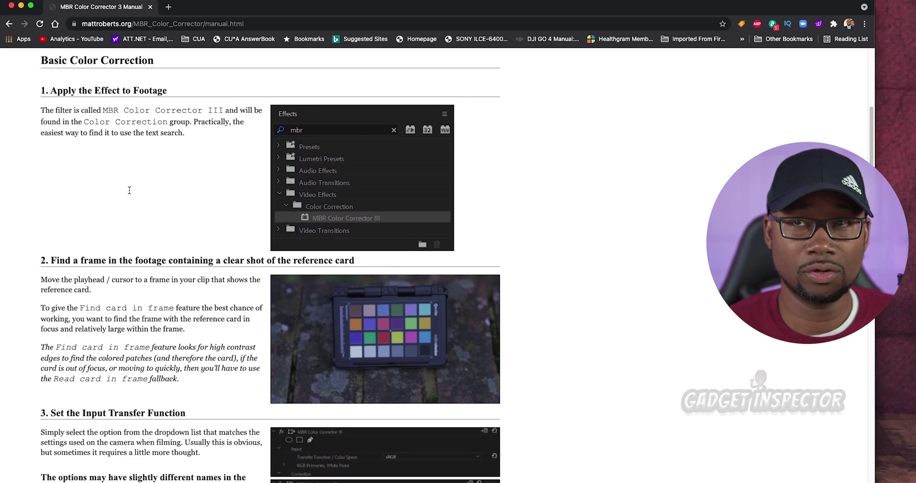
{"action": "scroll", "coordinate": [129, 190], "scroll_direction": "down", "scroll_amount": 8}
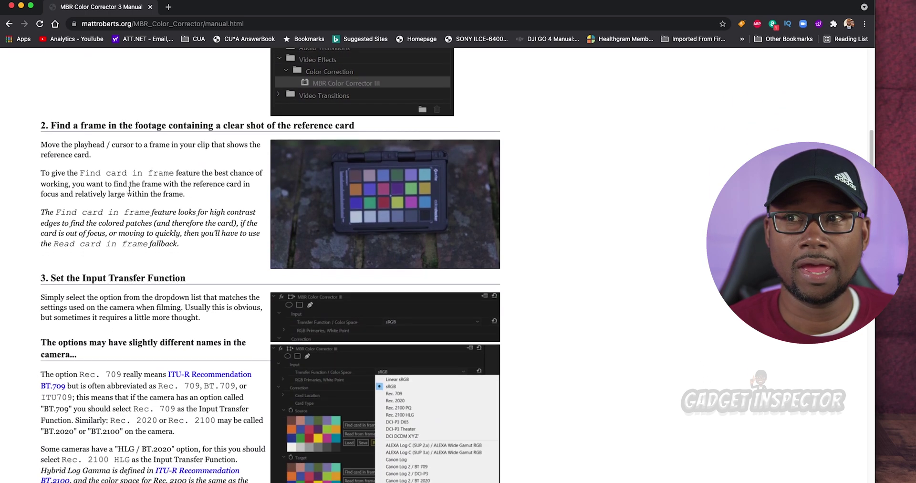
{"action": "scroll", "coordinate": [129, 190], "scroll_direction": "down", "scroll_amount": 9}
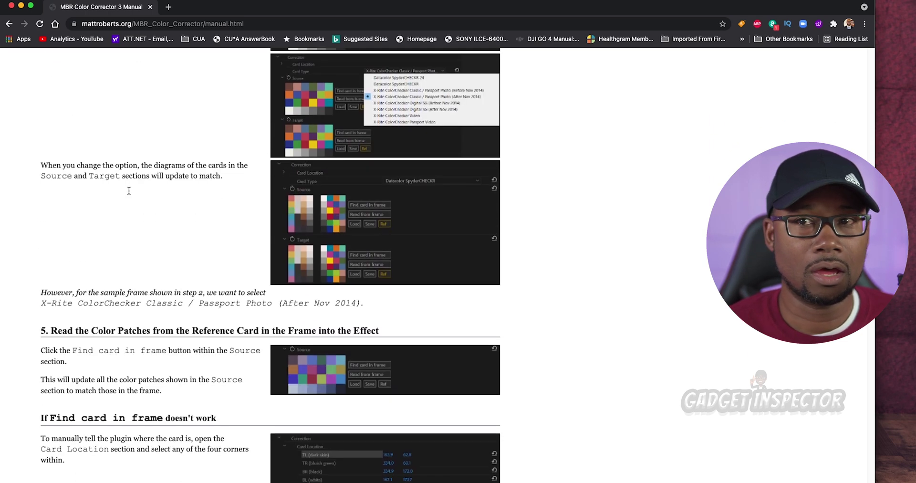
{"action": "scroll", "coordinate": [129, 191], "scroll_direction": "down", "scroll_amount": 5}
{"action": "scroll", "coordinate": [128, 192], "scroll_direction": "up", "scroll_amount": 20}
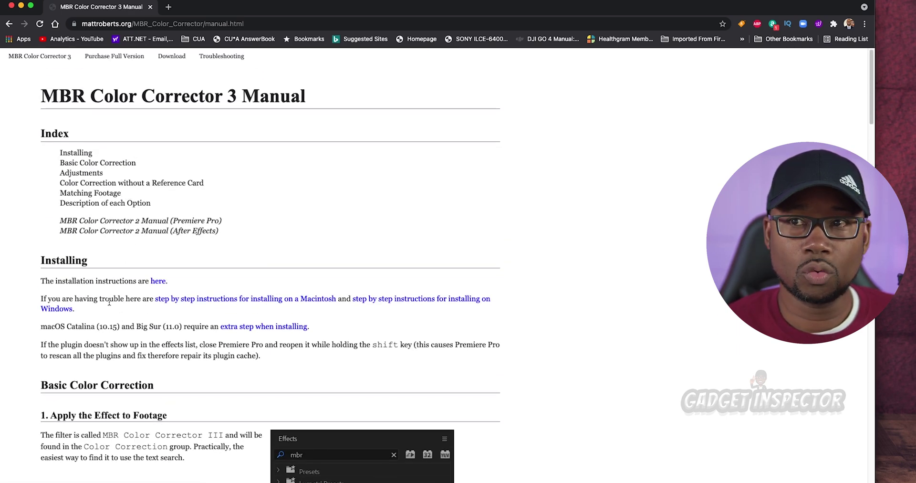
Open the manual's installation instructions and highlight the steps under Installation for Macintosh
{"action": "scroll", "coordinate": [109, 298], "scroll_direction": "down", "scroll_amount": 2}
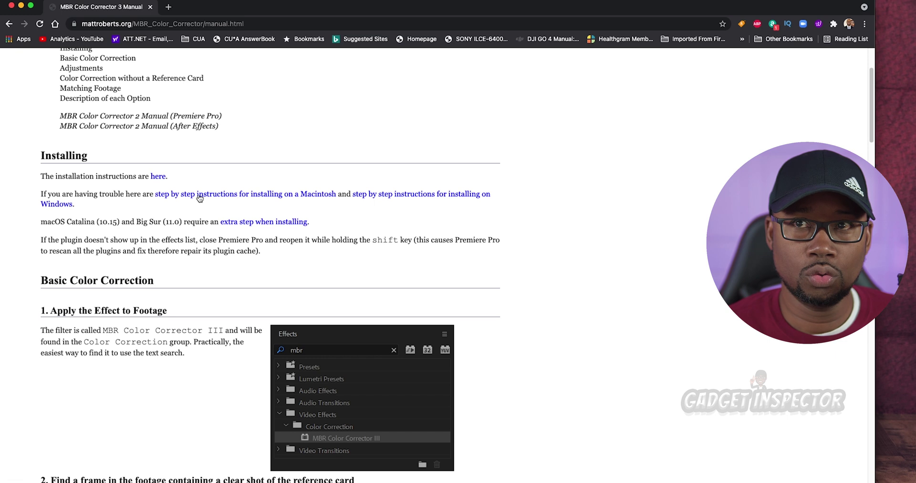
{"action": "left_click", "coordinate": [158, 177]}
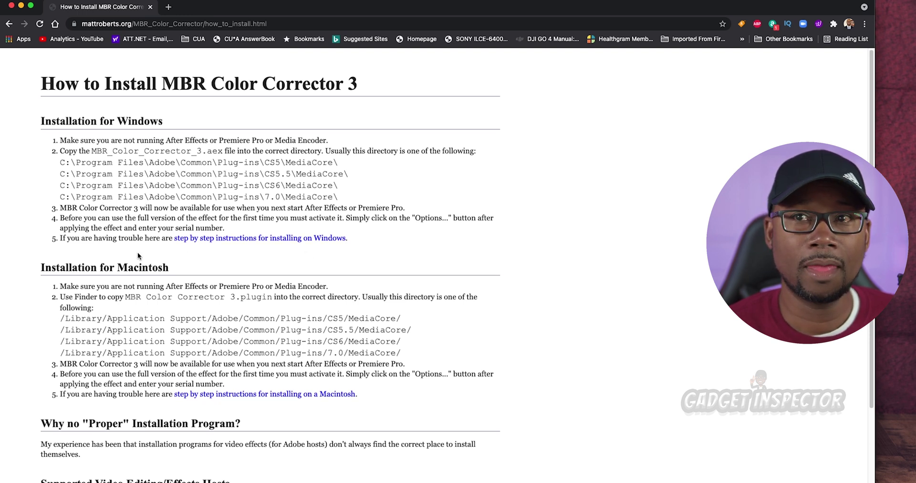
{"action": "scroll", "coordinate": [138, 256], "scroll_direction": "down", "scroll_amount": 3}
{"action": "left_click_drag", "start_coordinate": [62, 209], "coordinate": [449, 296]}
{"action": "left_click", "coordinate": [292, 242]}
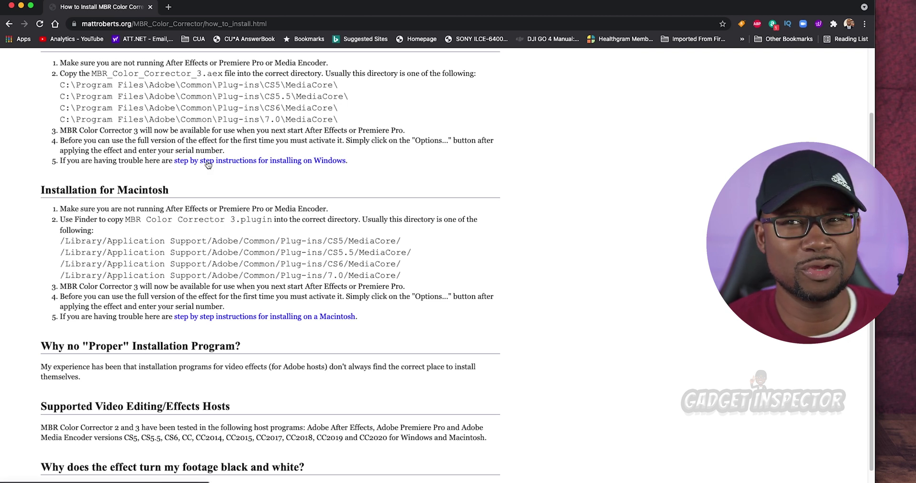
Open the step by step Macintosh installation guide and read how to copy the plugin to the MediaCore directory
{"action": "left_click", "coordinate": [227, 321]}
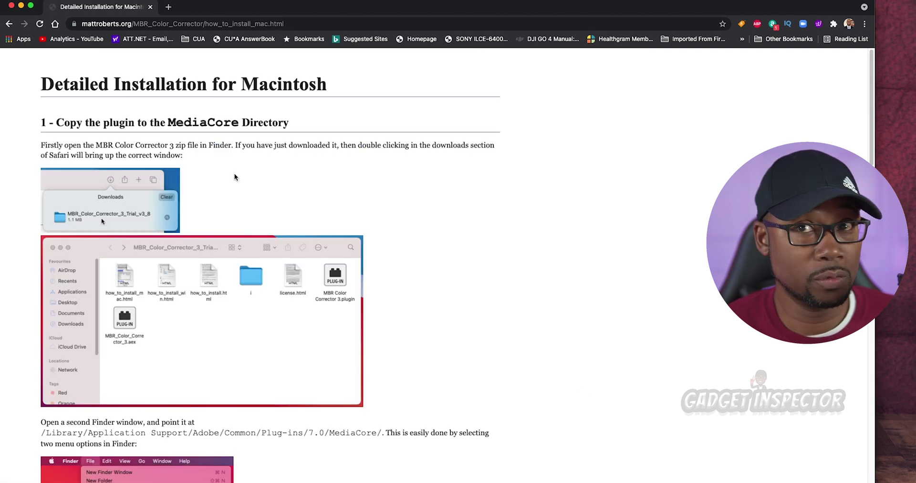
{"action": "scroll", "coordinate": [199, 176], "scroll_direction": "down", "scroll_amount": 1}
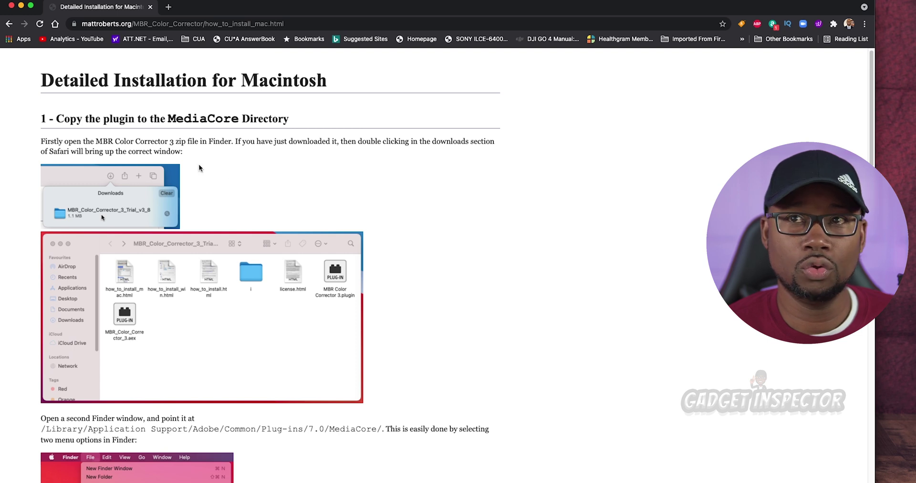
{"action": "scroll", "coordinate": [198, 168], "scroll_direction": "down", "scroll_amount": 1}
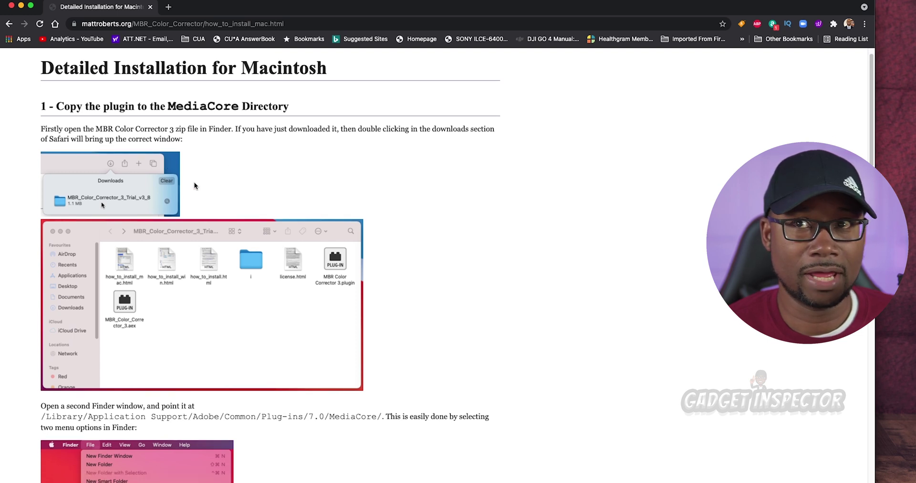
{"action": "scroll", "coordinate": [128, 184], "scroll_direction": "down", "scroll_amount": 10}
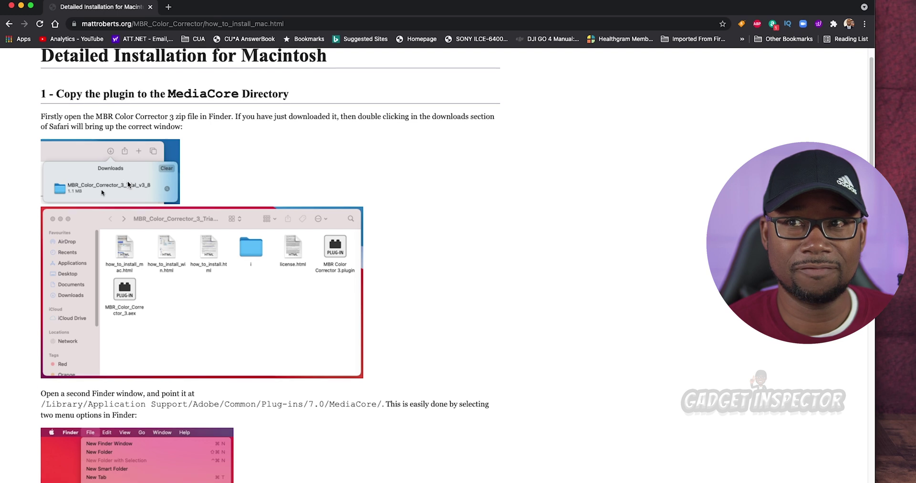
{"action": "scroll", "coordinate": [127, 181], "scroll_direction": "down", "scroll_amount": 9}
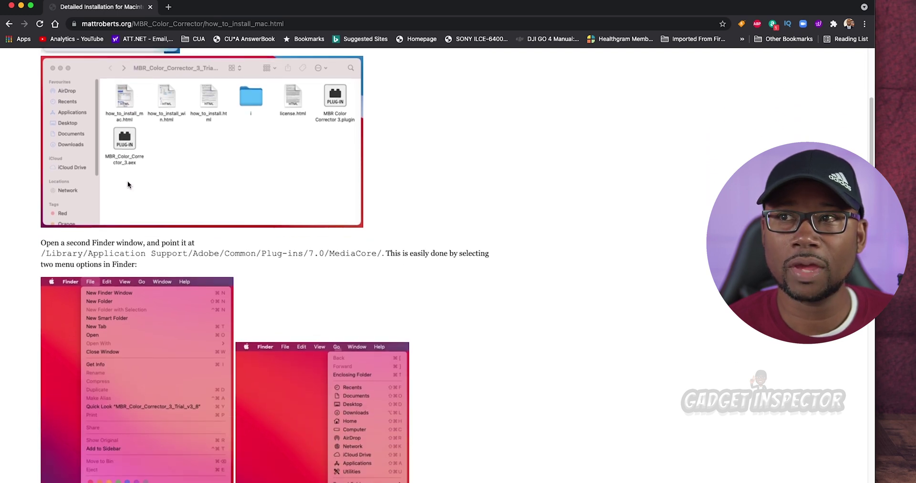
{"action": "scroll", "coordinate": [128, 182], "scroll_direction": "down", "scroll_amount": 1}
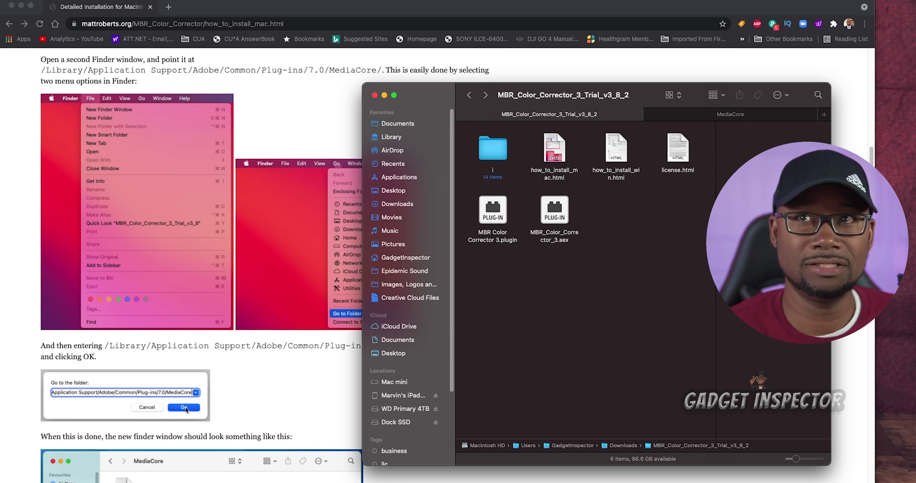
In Finder, go to the folder /Library/Application Support/Adobe/Common/Plug-ins/7.0/MediaCore/
{"action": "left_click", "coordinate": [125, 1]}
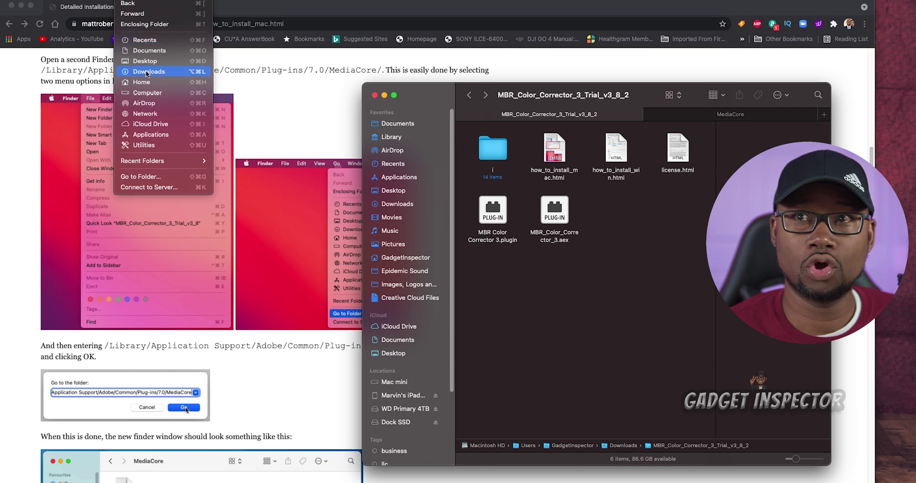
{"action": "left_click", "coordinate": [149, 179]}
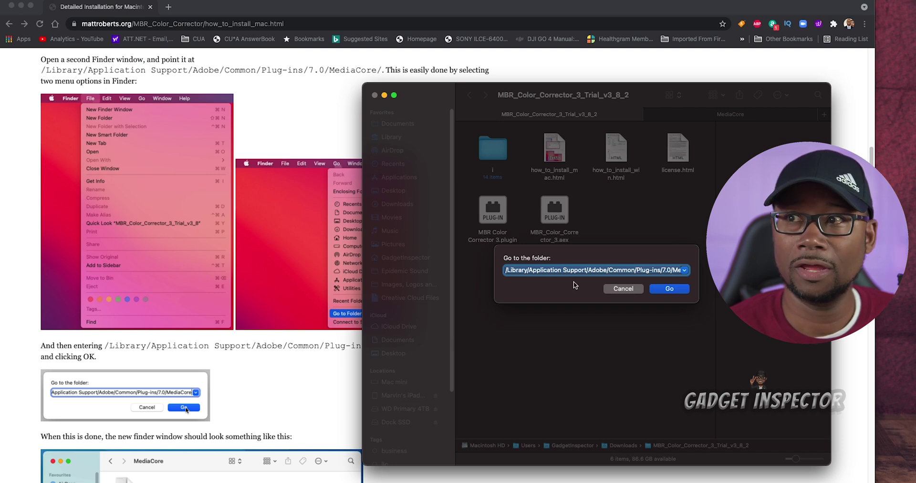
{"action": "left_click", "coordinate": [660, 295]}
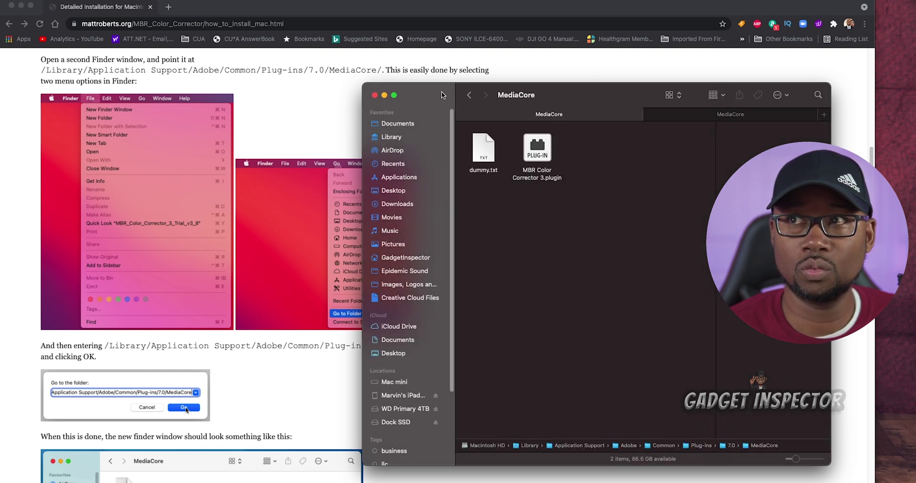
Return to the MBR_Color_Corrector_3_Trial_v3_8_2 folder and compare its contents with the open MediaCore folder
{"action": "left_click", "coordinate": [469, 95]}
{"action": "left_click", "coordinate": [723, 117]}
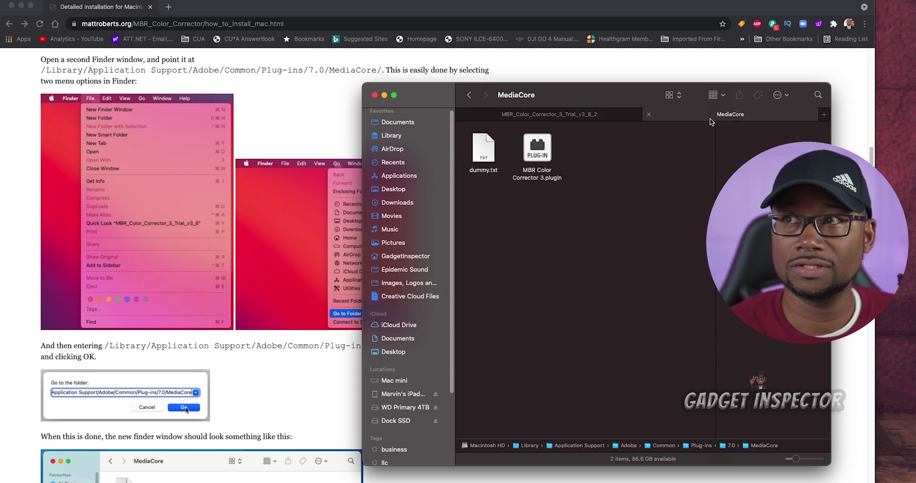
{"action": "left_click", "coordinate": [569, 117]}
{"action": "left_click", "coordinate": [706, 117]}
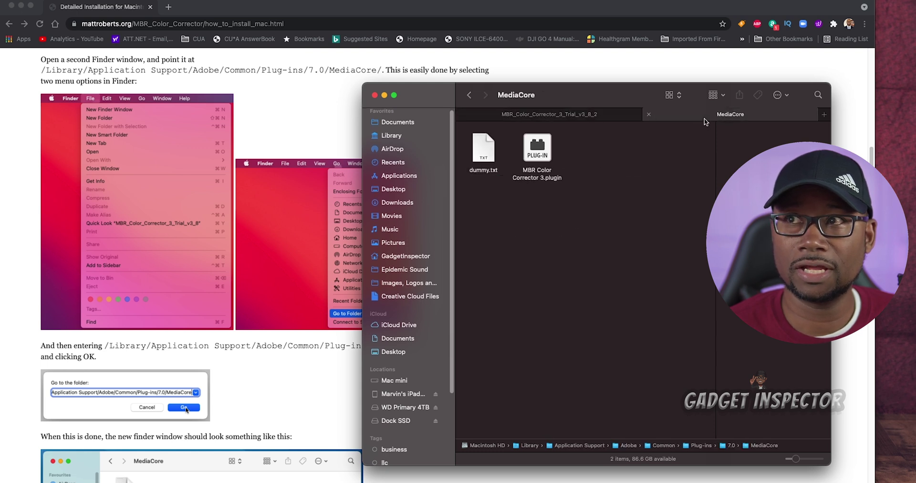
{"action": "left_click", "coordinate": [549, 115]}
Check the guide's expected MediaCore contents against the actual folder, inspecting dummy.txt and MBR Color Corrector 3.plugin
{"action": "scroll", "coordinate": [162, 355], "scroll_direction": "down", "scroll_amount": 5}
{"action": "scroll", "coordinate": [162, 353], "scroll_direction": "down", "scroll_amount": 2}
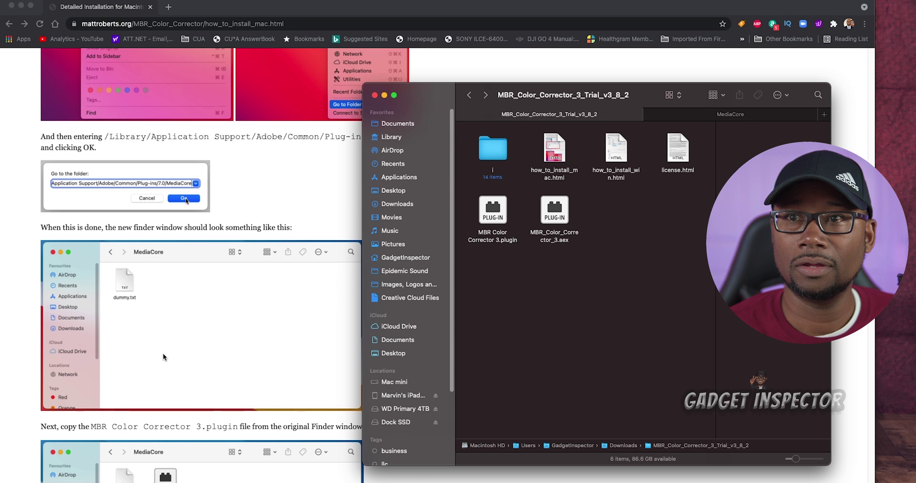
{"action": "scroll", "coordinate": [171, 286], "scroll_direction": "down", "scroll_amount": 1}
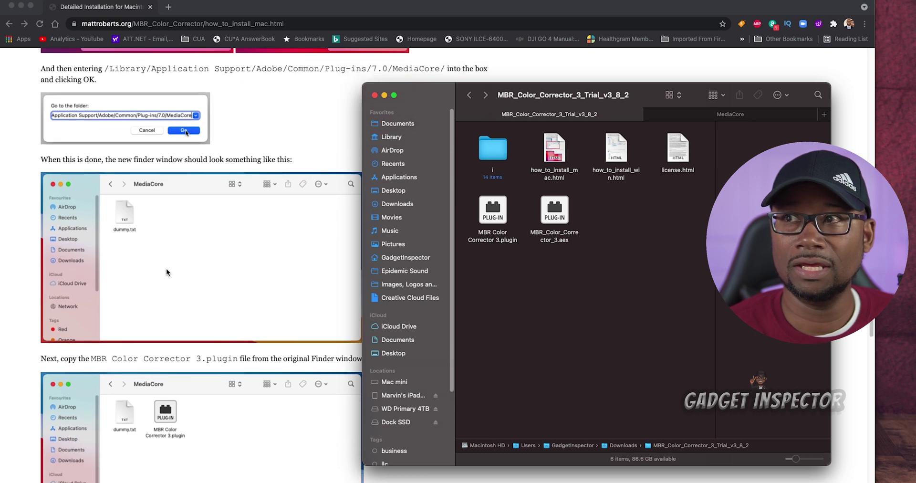
{"action": "left_click", "coordinate": [735, 116]}
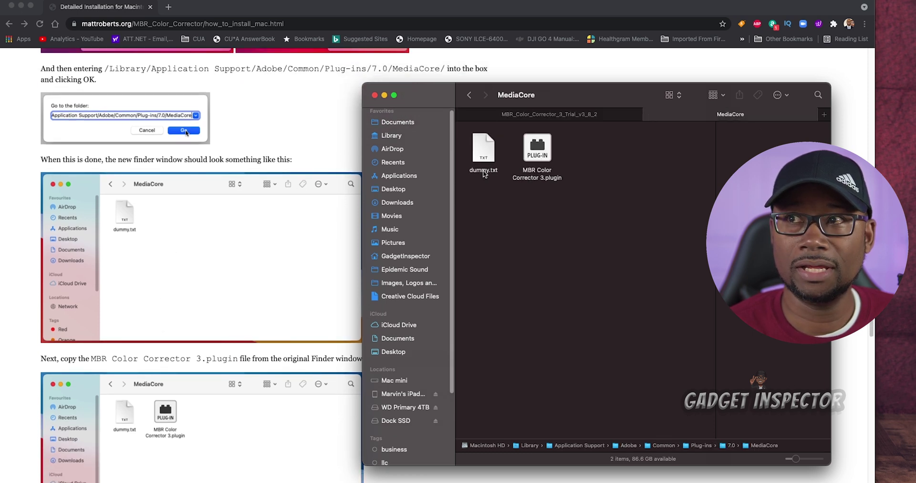
{"action": "left_click", "coordinate": [484, 154]}
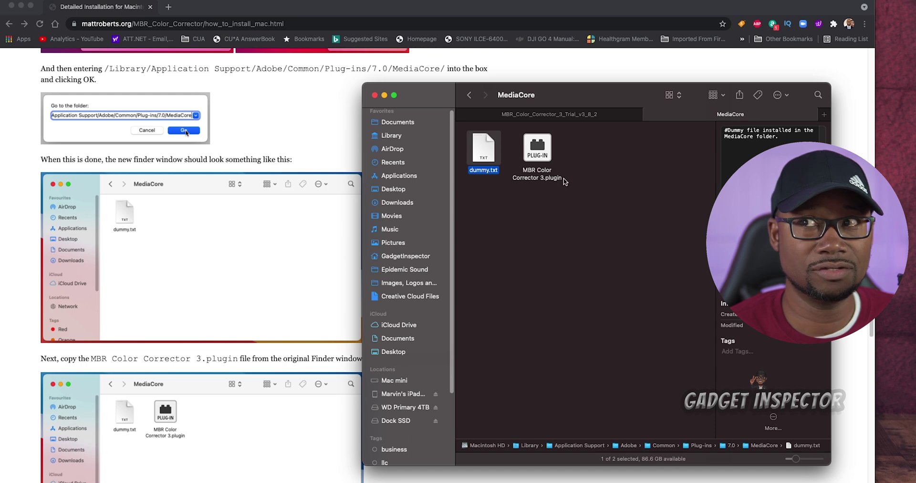
{"action": "left_click", "coordinate": [532, 157]}
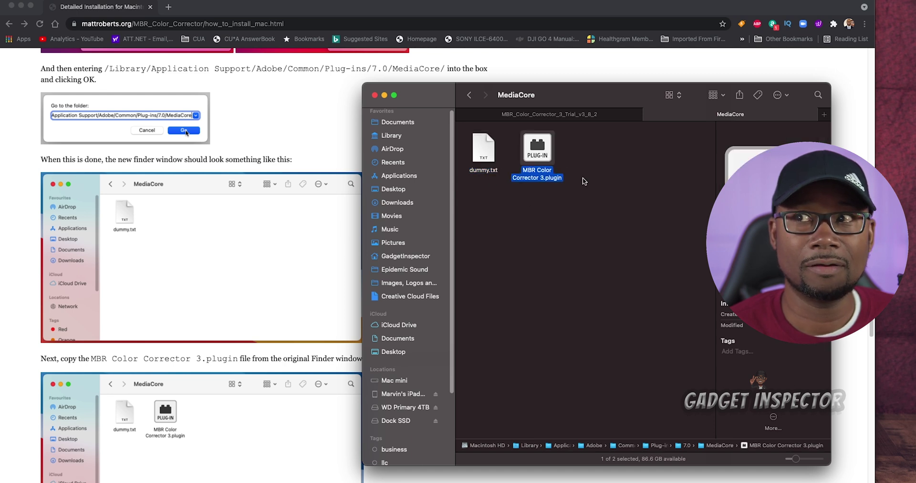
Compare MBR Color Corrector 3.plugin in the trial download folder with the copy beside dummy.txt in the MediaCore folder
{"action": "left_click", "coordinate": [486, 158]}
{"action": "scroll", "coordinate": [271, 285], "scroll_direction": "down", "scroll_amount": 5}
{"action": "scroll", "coordinate": [271, 283], "scroll_direction": "up", "scroll_amount": 1}
{"action": "left_click", "coordinate": [591, 116]}
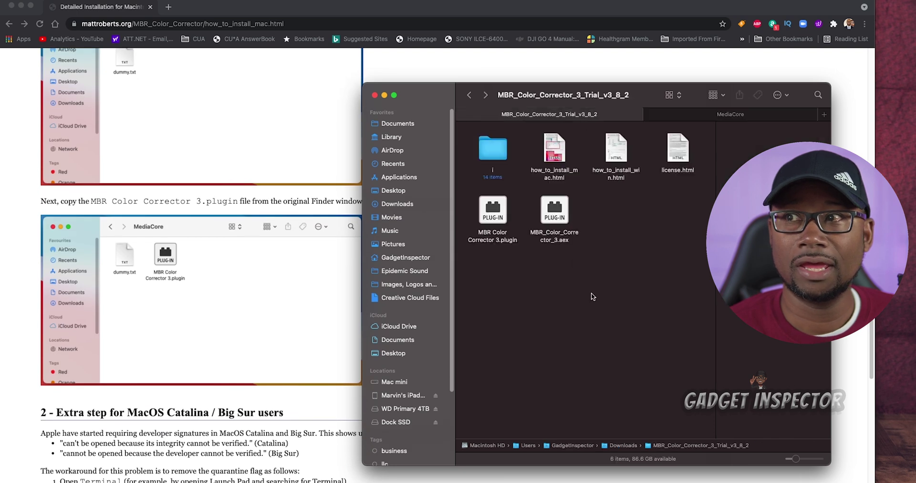
{"action": "left_click", "coordinate": [500, 218]}
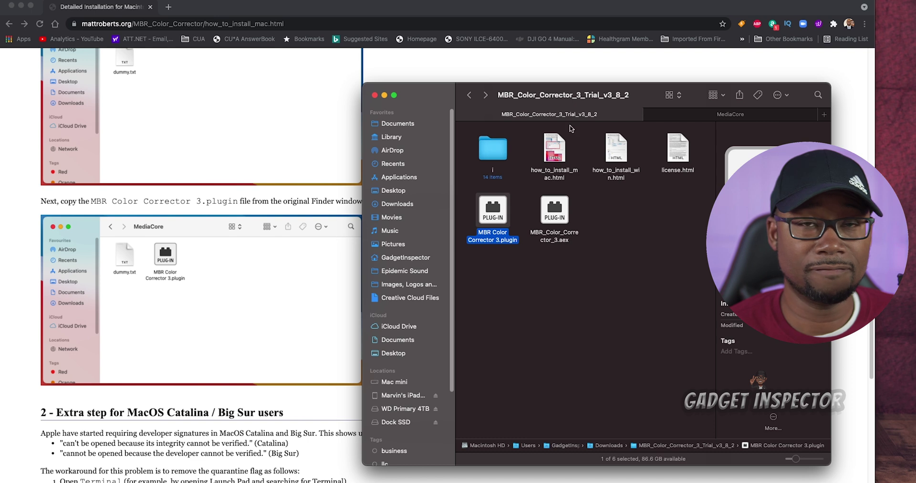
{"action": "left_click", "coordinate": [728, 115]}
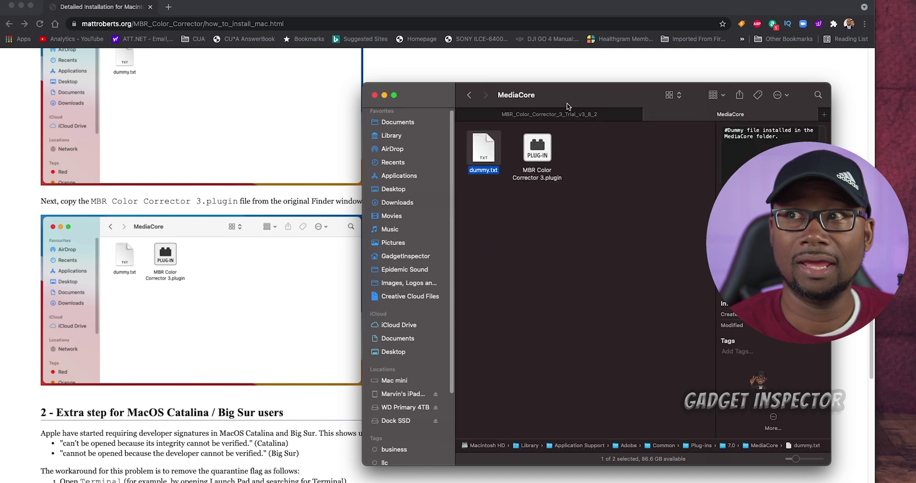
{"action": "left_click", "coordinate": [580, 277]}
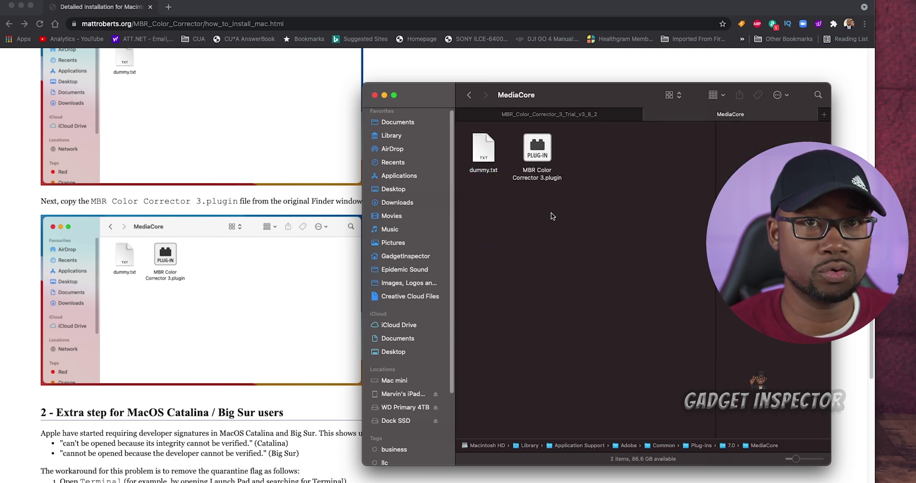
{"action": "left_click", "coordinate": [543, 156]}
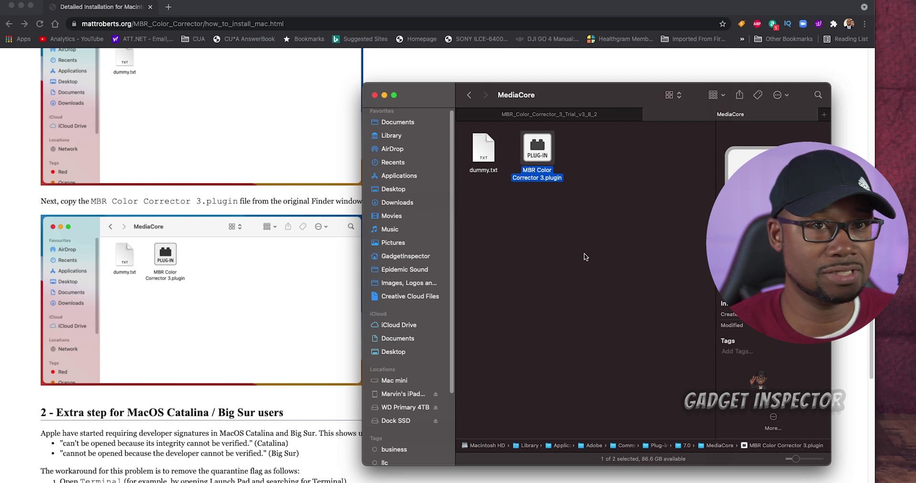
Read the guide's extra step for macOS Catalina / Big Sur users, including the unverified developer warning and the quarantine workaround
{"action": "scroll", "coordinate": [267, 296], "scroll_direction": "down", "scroll_amount": 2}
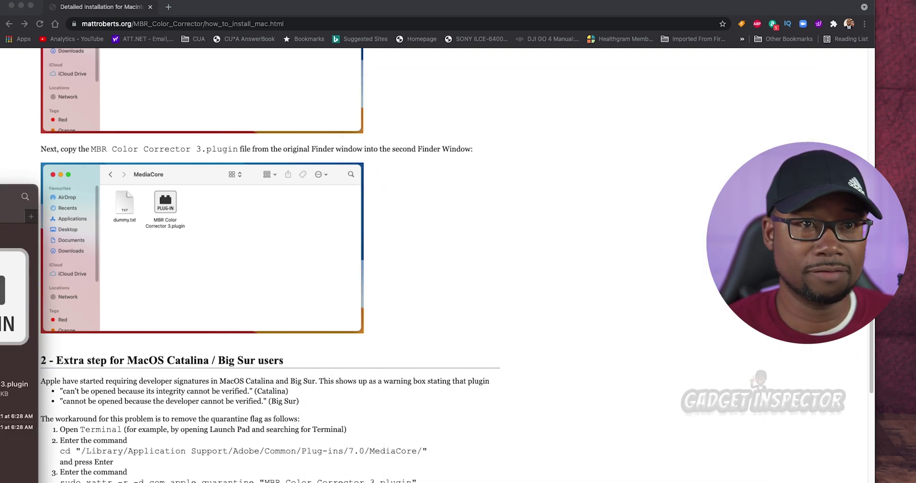
{"action": "scroll", "coordinate": [208, 368], "scroll_direction": "down", "scroll_amount": 6}
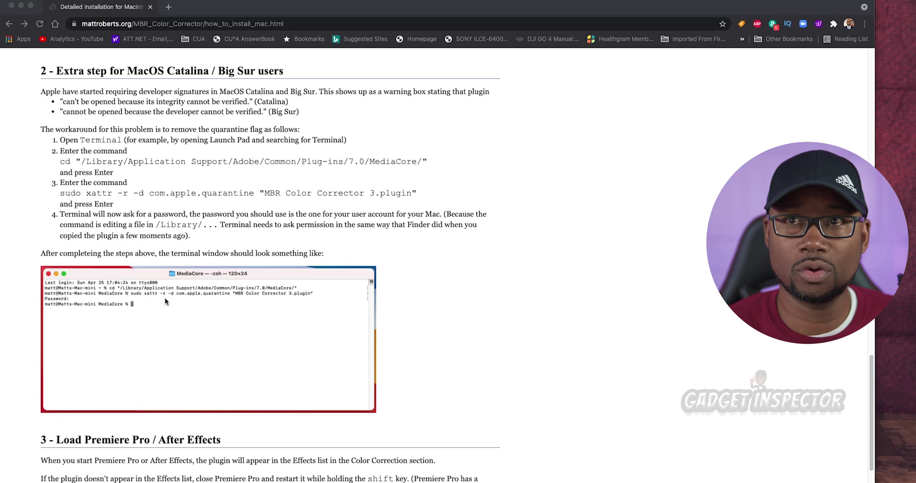
{"action": "scroll", "coordinate": [176, 320], "scroll_direction": "up", "scroll_amount": 1}
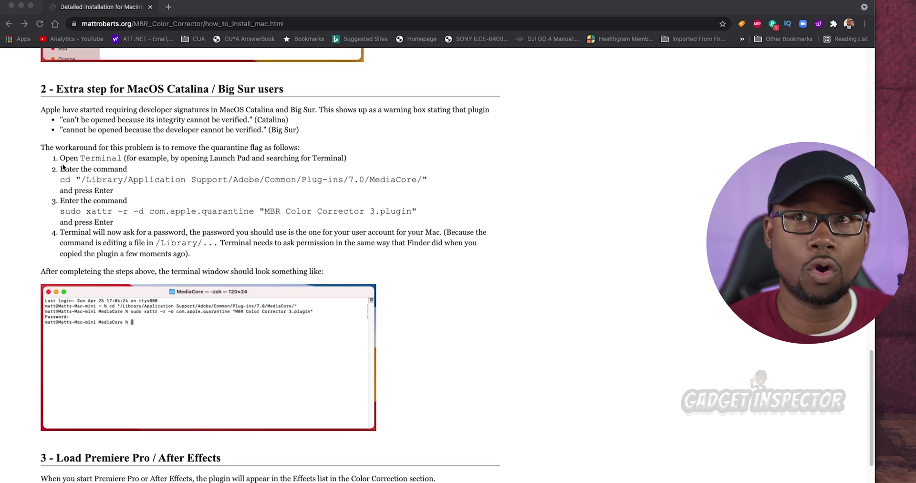
{"action": "left_click", "coordinate": [224, 111]}
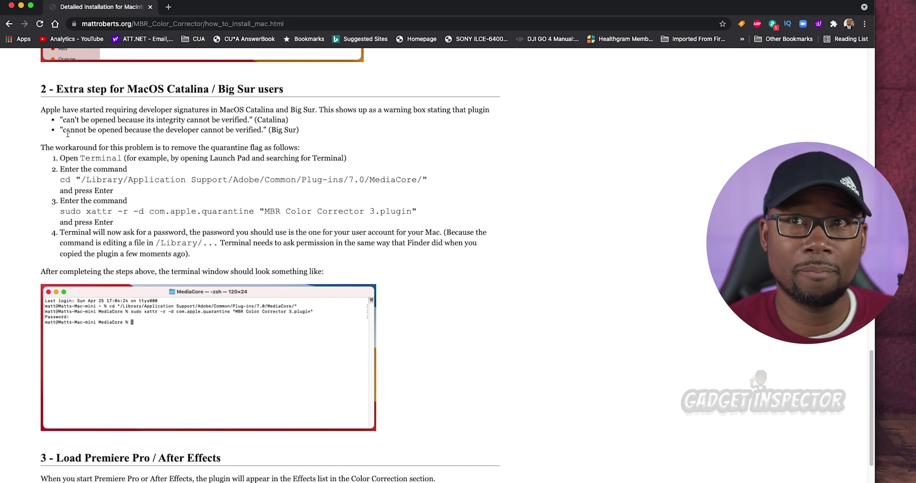
{"action": "left_click_drag", "start_coordinate": [62, 128], "coordinate": [270, 130]}
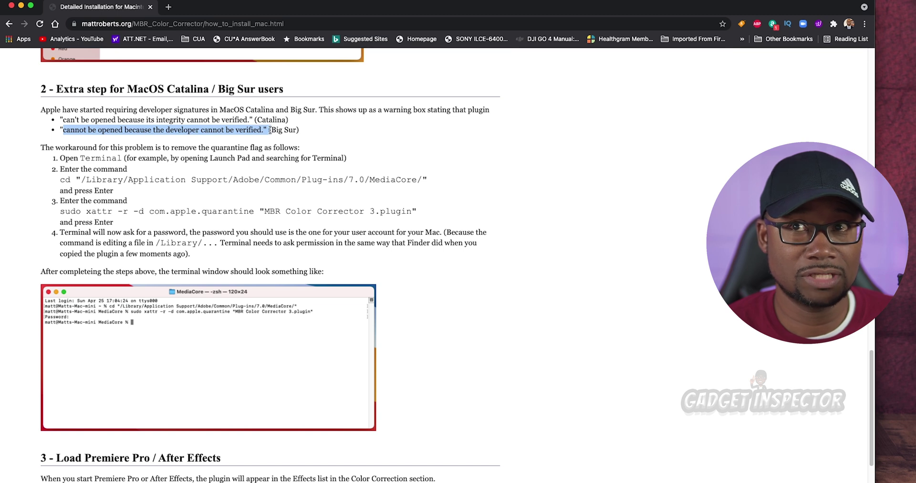
{"action": "left_click", "coordinate": [271, 130]}
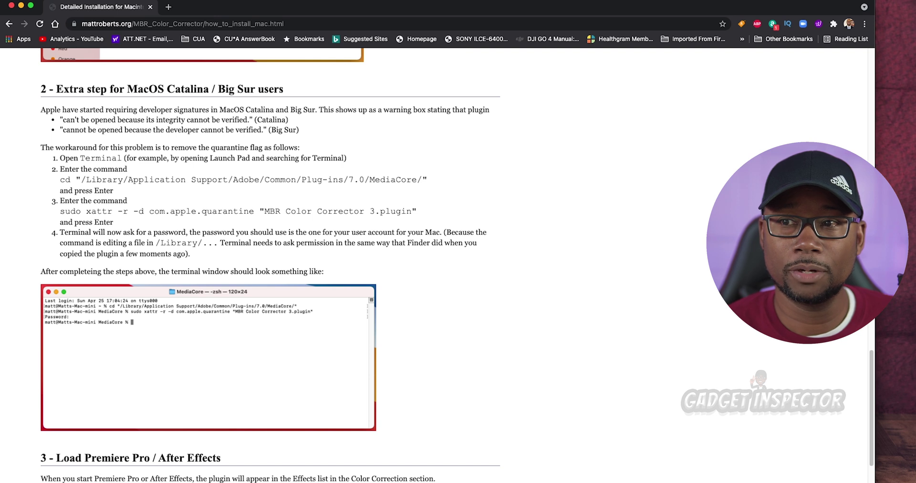
Open Terminal from Launchpad's Other folder and place its window beside the installation guide without covering the commands
{"action": "mouse_move", "coordinate": [306, 477]}
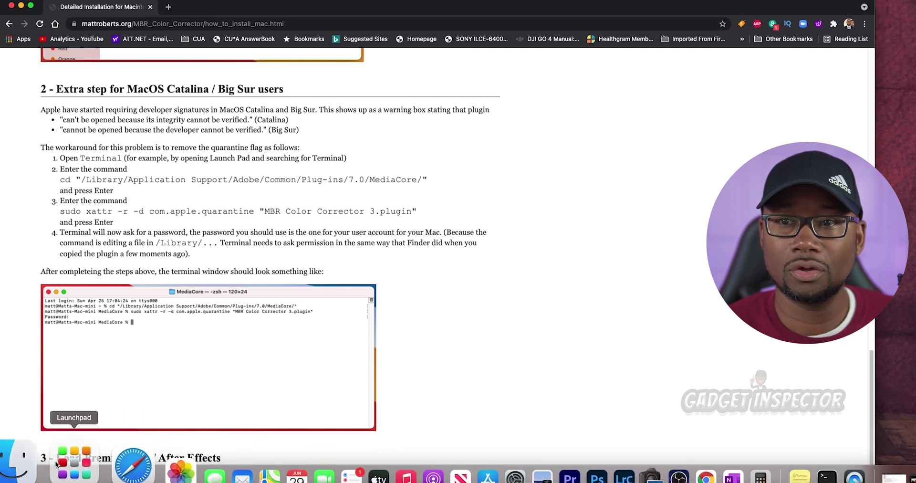
{"action": "left_click", "coordinate": [69, 473]}
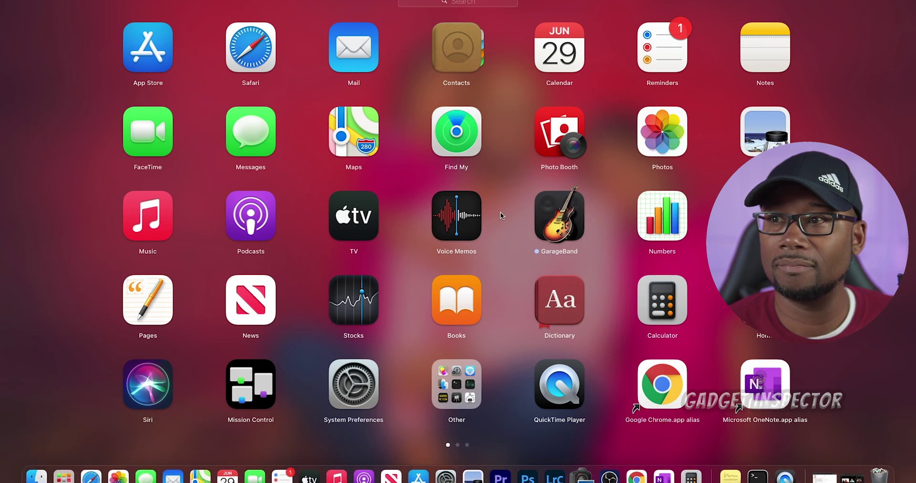
{"action": "left_click", "coordinate": [458, 405]}
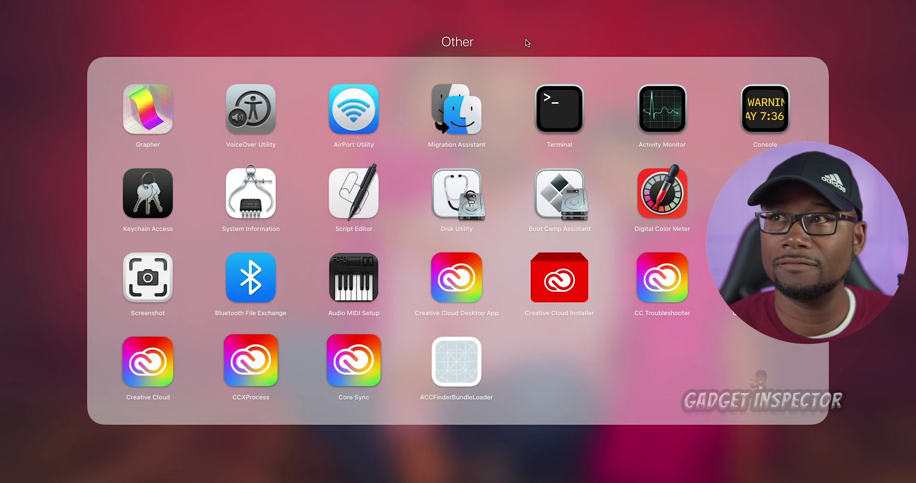
{"action": "left_click", "coordinate": [567, 111]}
{"action": "left_click_drag", "start_coordinate": [224, 23], "coordinate": [247, 29]}
{"action": "left_click", "coordinate": [235, 79]}
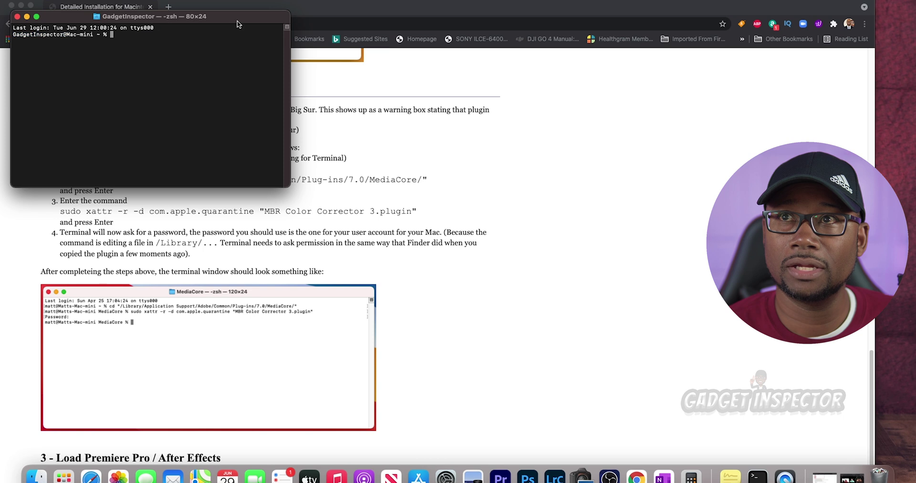
{"action": "left_click_drag", "start_coordinate": [225, 21], "coordinate": [723, 169]}
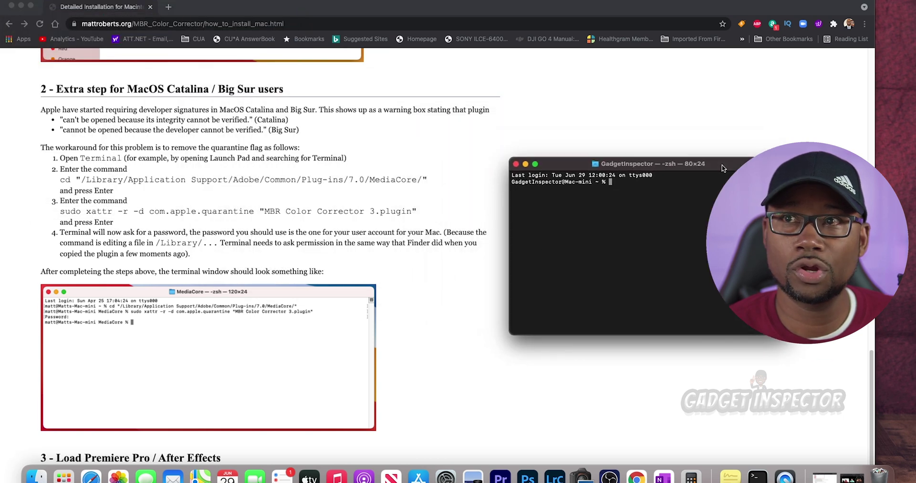
Highlight the guide's command cd "/Library/Application Support/Adobe/Common/Plug-ins/7.0/MediaCore/" and show Terminal as the place to enter it
{"action": "left_click", "coordinate": [89, 178]}
{"action": "left_click_drag", "start_coordinate": [60, 179], "coordinate": [434, 181]}
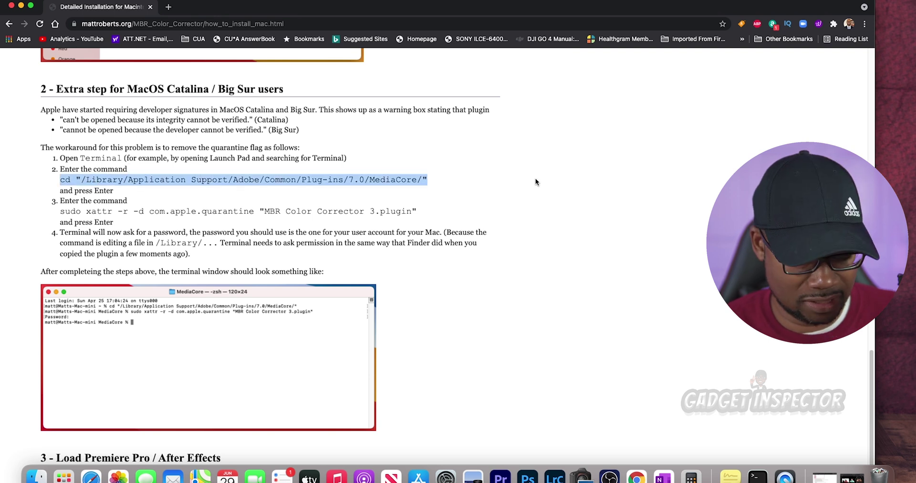
{"action": "key", "text": "super+Tab"}
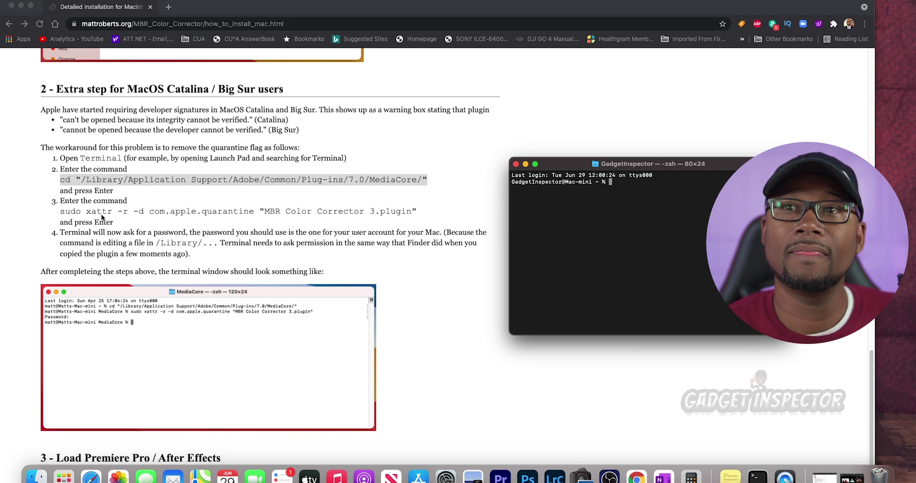
{"action": "key", "text": "super+Tab"}
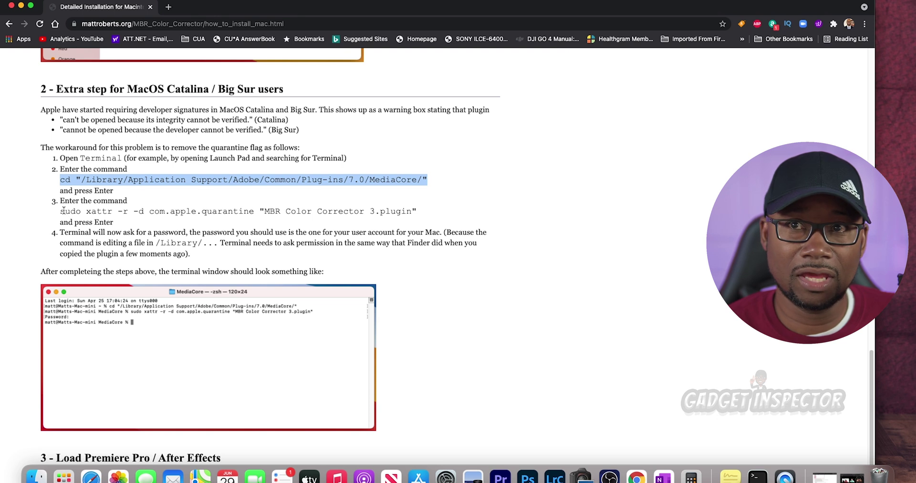
Highlight the guide's whole command sudo xattr -r -d com.apple.quarantine "MBR Color Corrector 3.plugin" and read the instructions that follow
{"action": "left_click_drag", "start_coordinate": [65, 211], "coordinate": [462, 217]}
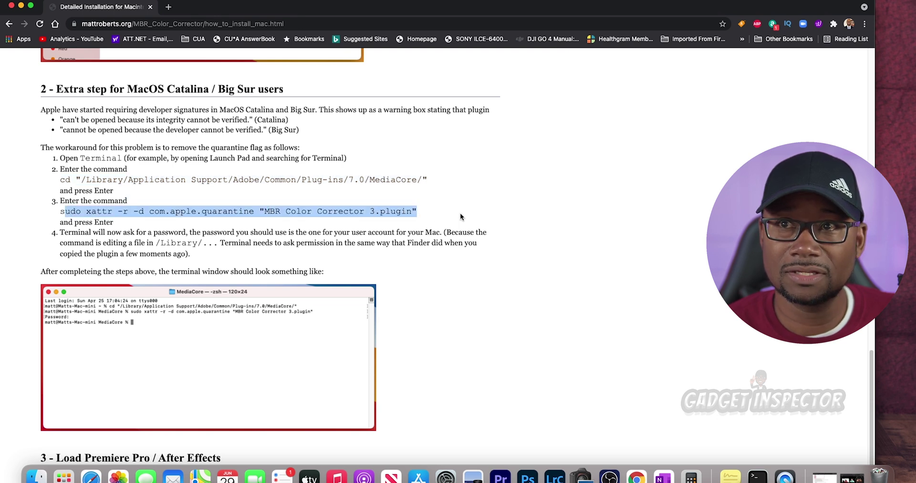
{"action": "left_click", "coordinate": [83, 232]}
{"action": "left_click_drag", "start_coordinate": [62, 211], "coordinate": [425, 211]}
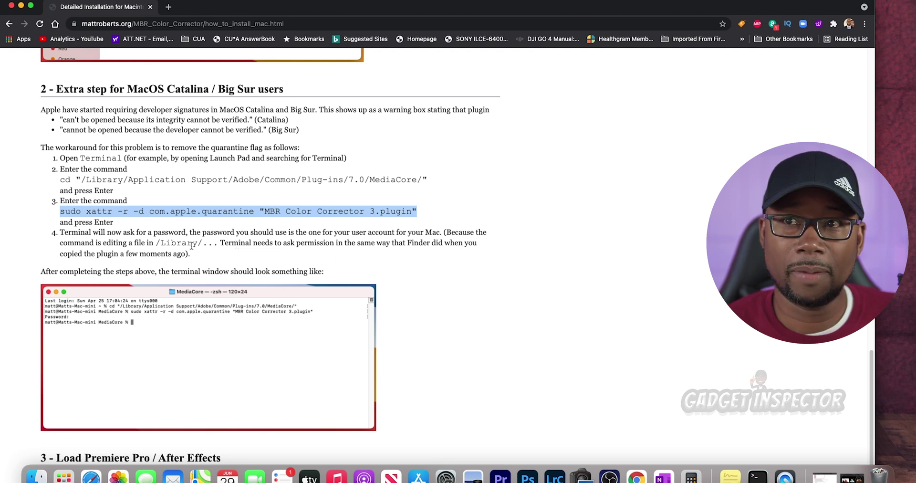
{"action": "scroll", "coordinate": [191, 245], "scroll_direction": "down", "scroll_amount": 3}
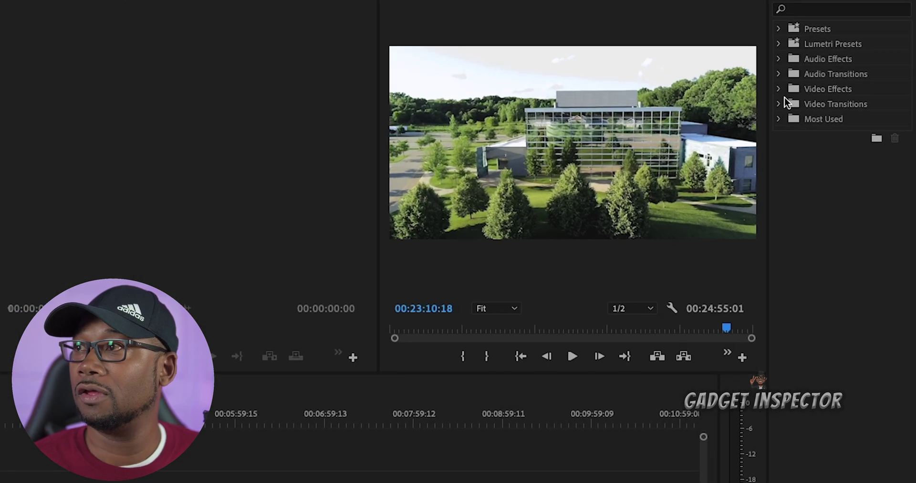
In Premiere Pro, locate the MBR Color Corrector III effect among the Color Correction video effects
{"action": "left_click", "coordinate": [780, 90]}
{"action": "left_click", "coordinate": [788, 149]}
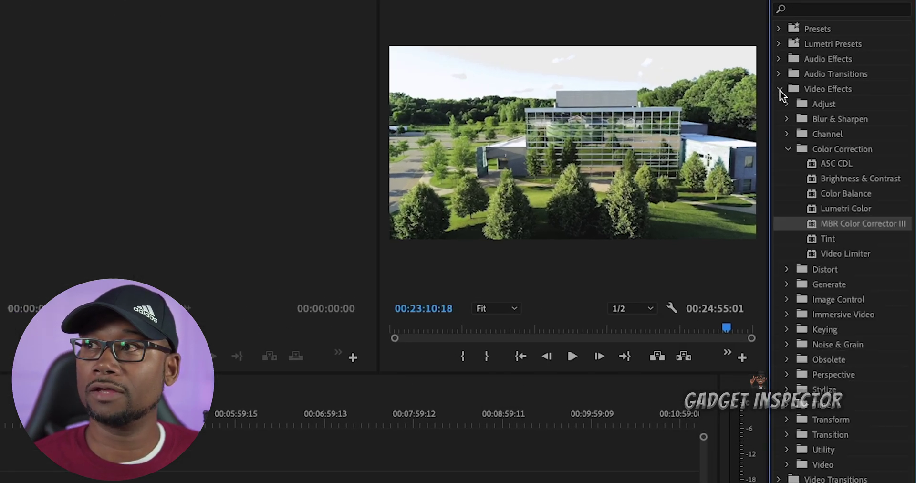
{"action": "left_click", "coordinate": [846, 153]}
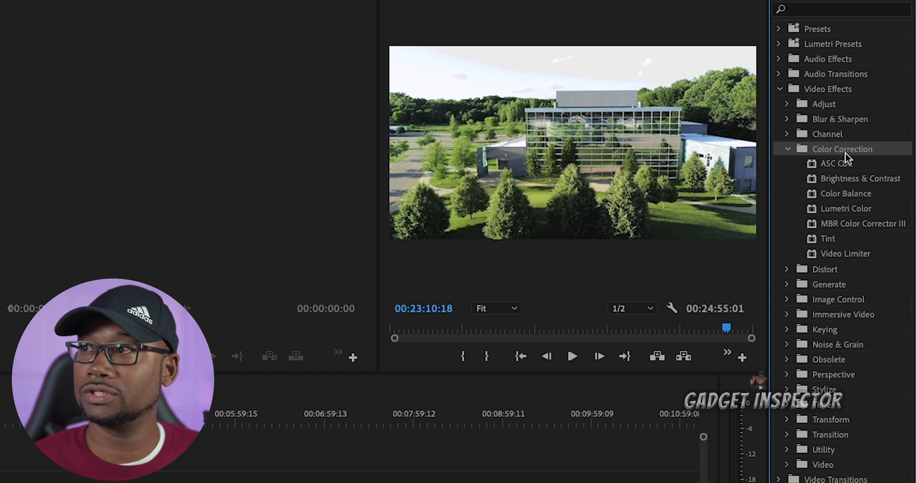
{"action": "left_click", "coordinate": [835, 224]}
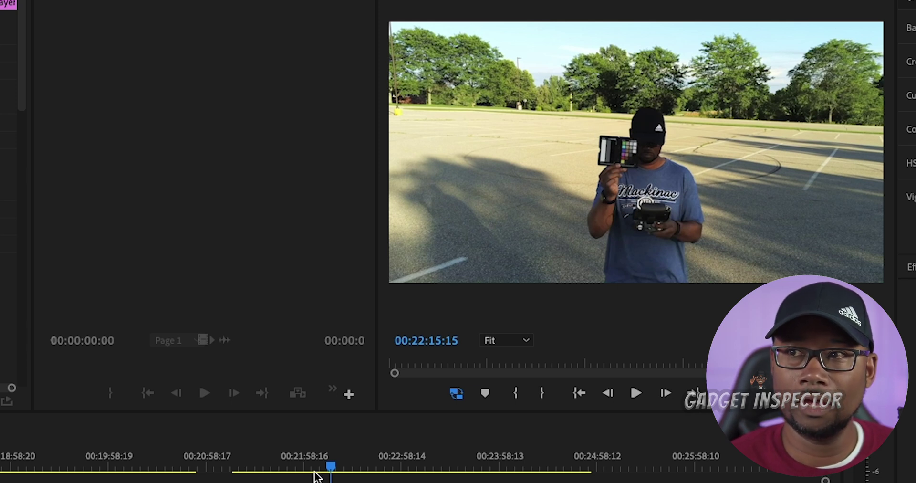
Scrub through the graded footage from the color chart shot to the building shots, and toggle track V2's visibility to compare the grade
{"action": "left_click", "coordinate": [332, 470]}
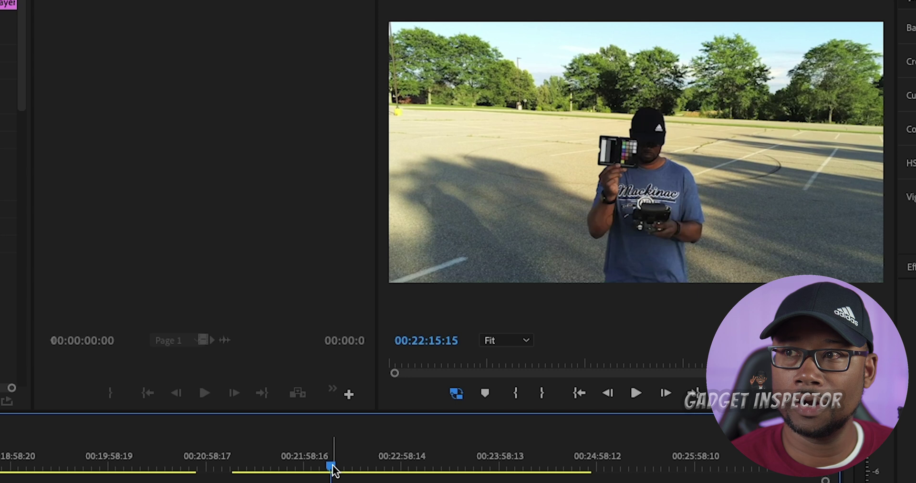
{"action": "left_click_drag", "start_coordinate": [333, 468], "coordinate": [422, 467]}
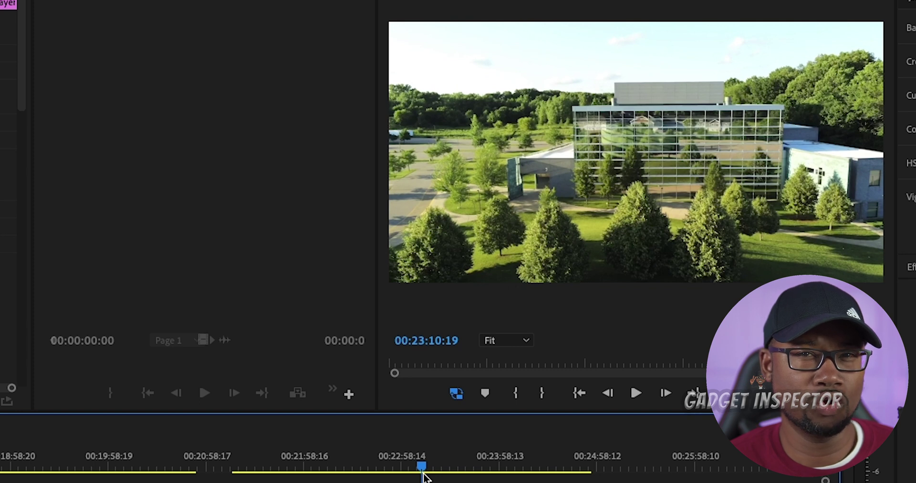
{"action": "left_click_drag", "start_coordinate": [423, 475], "coordinate": [429, 476]}
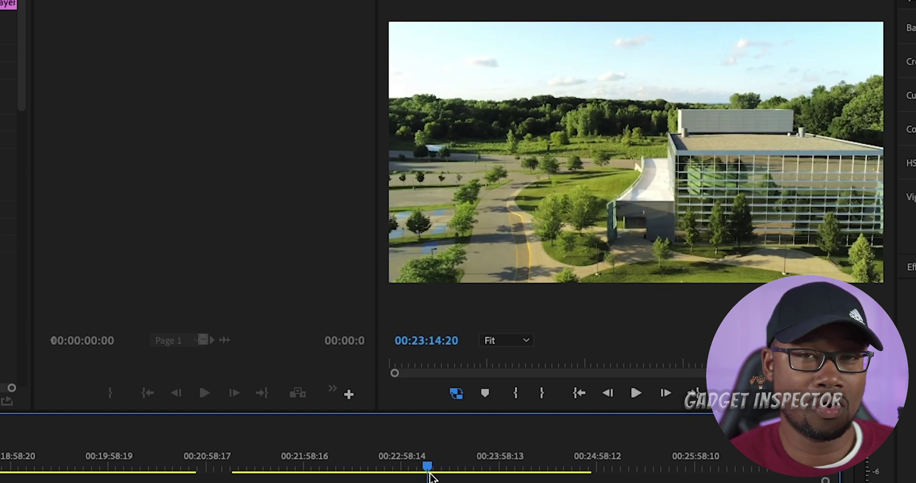
{"action": "mouse_move", "coordinate": [429, 476]}
{"action": "left_mouse_down"}
{"action": "mouse_move", "coordinate": [388, 476]}
{"action": "mouse_move", "coordinate": [422, 478]}
{"action": "left_mouse_up"}
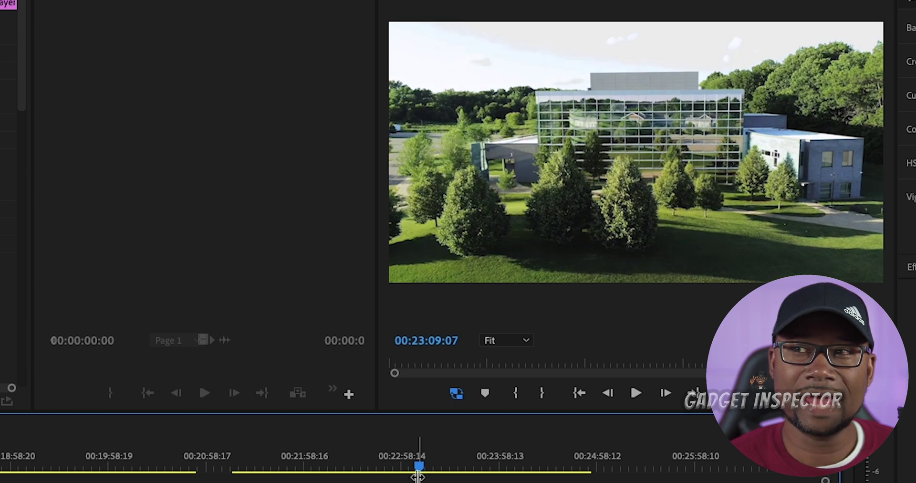
{"action": "mouse_move", "coordinate": [419, 470]}
{"action": "left_mouse_down"}
{"action": "mouse_move", "coordinate": [390, 471]}
{"action": "mouse_move", "coordinate": [431, 474]}
{"action": "mouse_move", "coordinate": [426, 481]}
{"action": "left_mouse_up"}
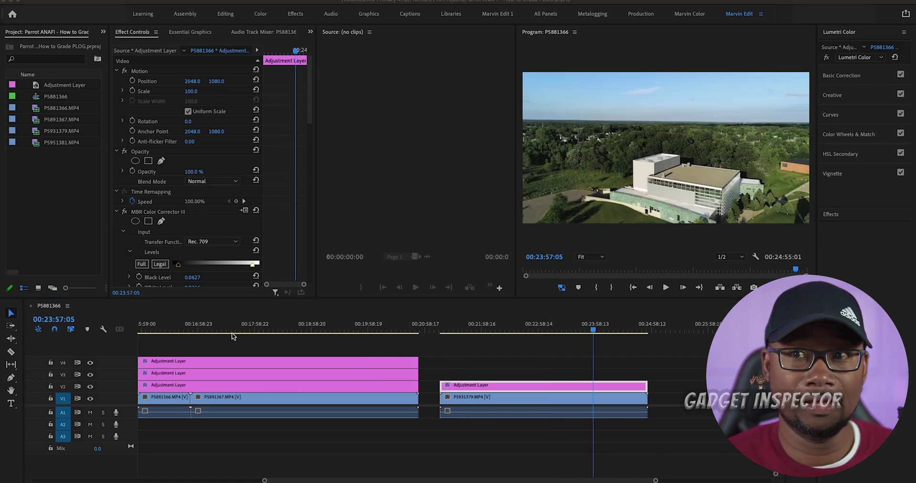
{"action": "left_click", "coordinate": [90, 388]}
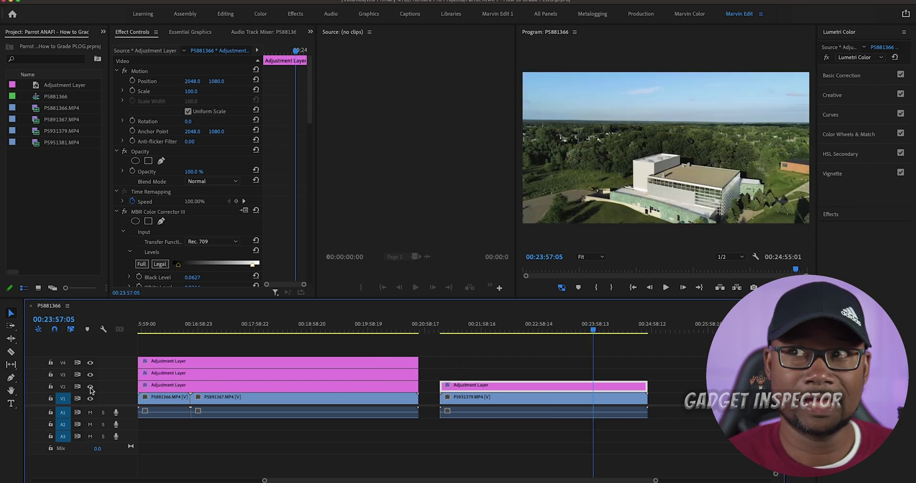
{"action": "left_click", "coordinate": [91, 387]}
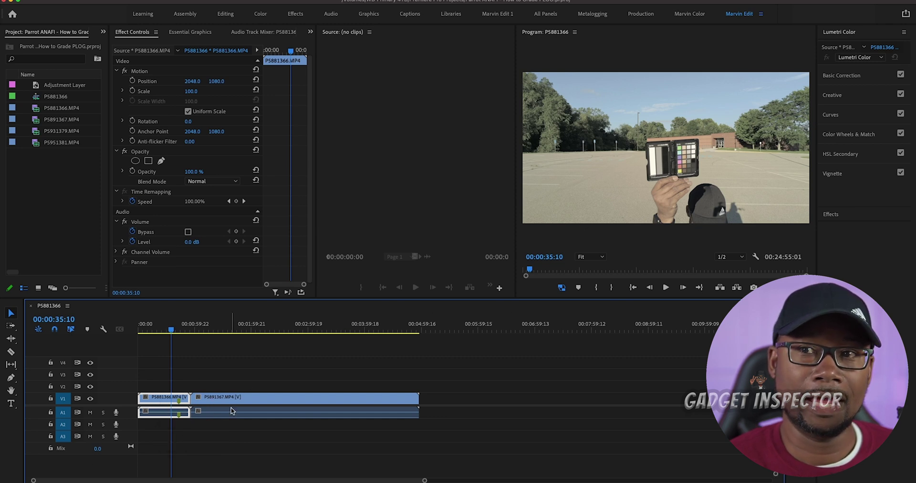
Select clip P5891367.MP4, reselect P5881366.MP4 on track V1, and save the project
{"action": "left_click", "coordinate": [271, 397]}
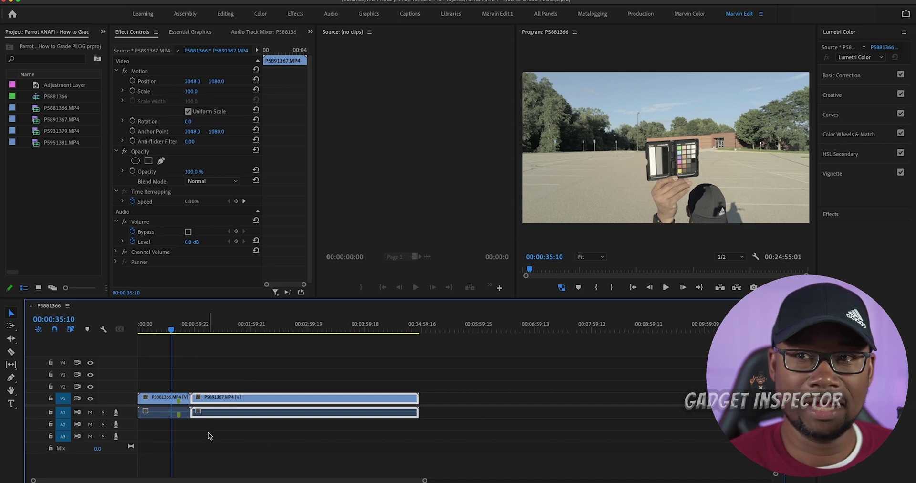
{"action": "left_click", "coordinate": [164, 399]}
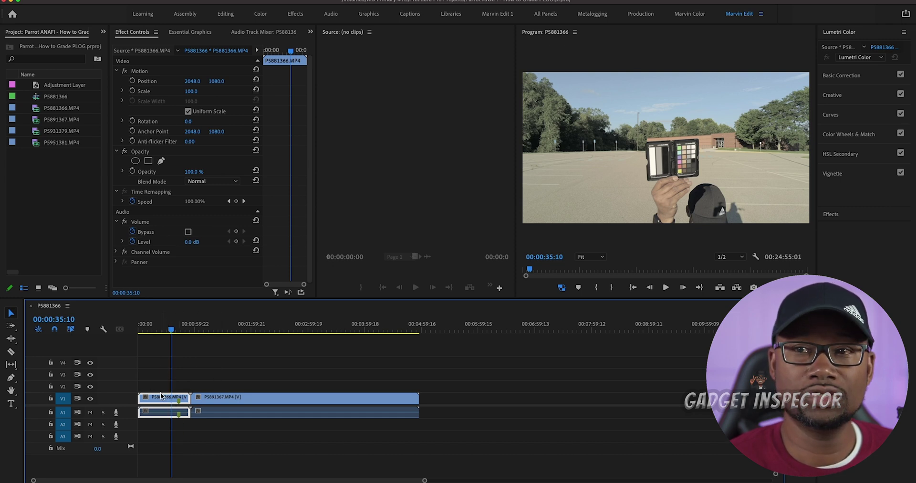
{"action": "key", "text": "super+s"}
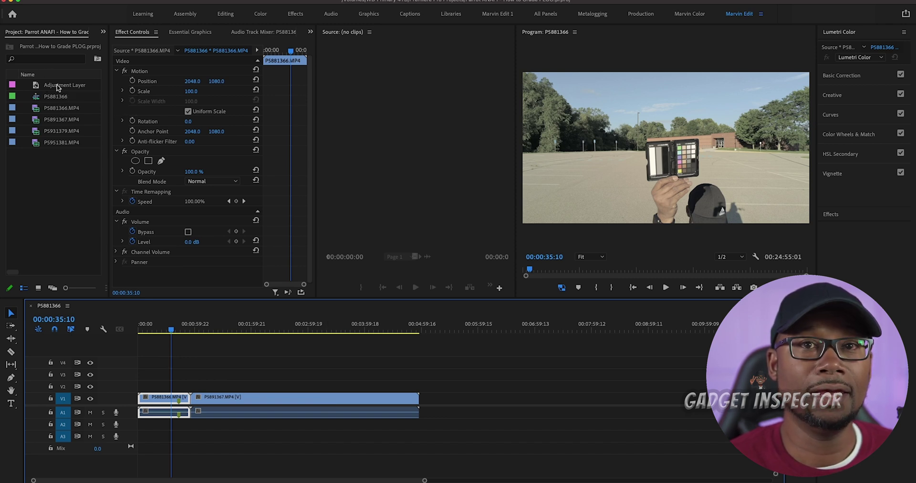
Place an Adjustment Layer on track V2 spanning both clips, and duplicate it onto tracks V3 and V4
{"action": "left_click_drag", "start_coordinate": [57, 87], "coordinate": [419, 386]}
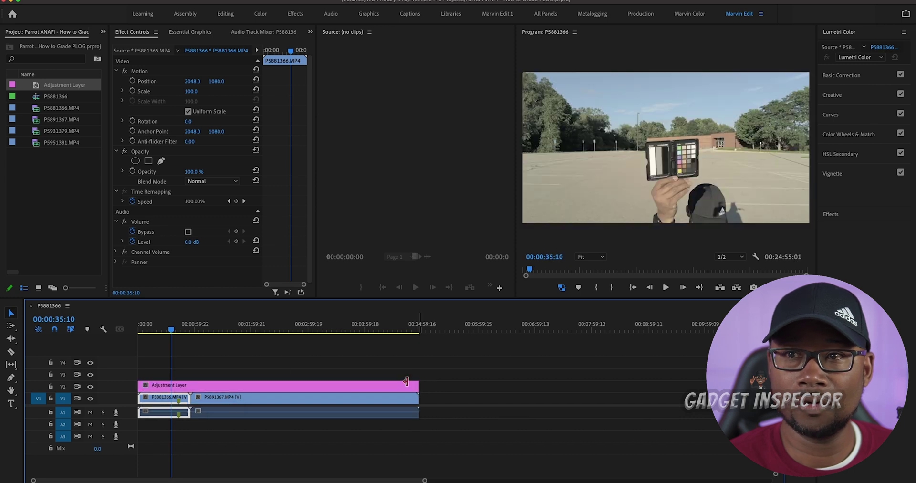
{"action": "left_click_drag", "start_coordinate": [231, 388], "coordinate": [227, 364]}
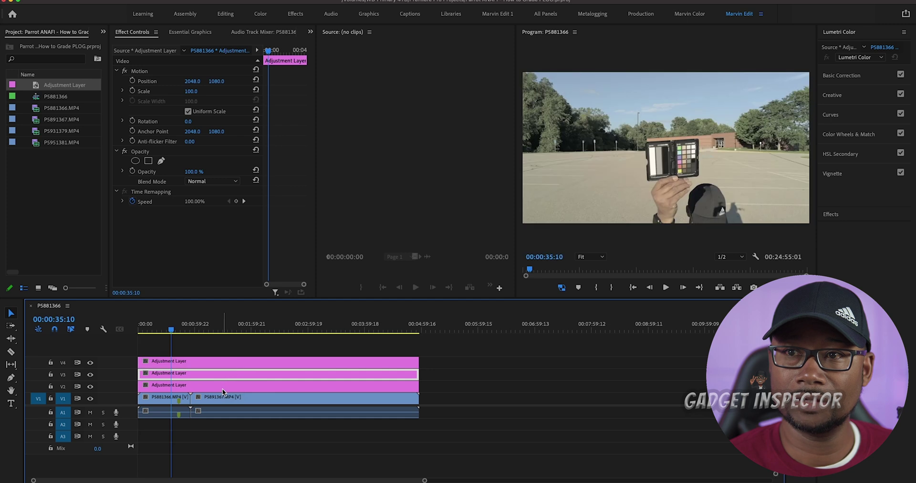
Apply the Sharpen effect to the adjustment layer on V2 and set its Sharpen Amount to 5
{"action": "left_click", "coordinate": [222, 385]}
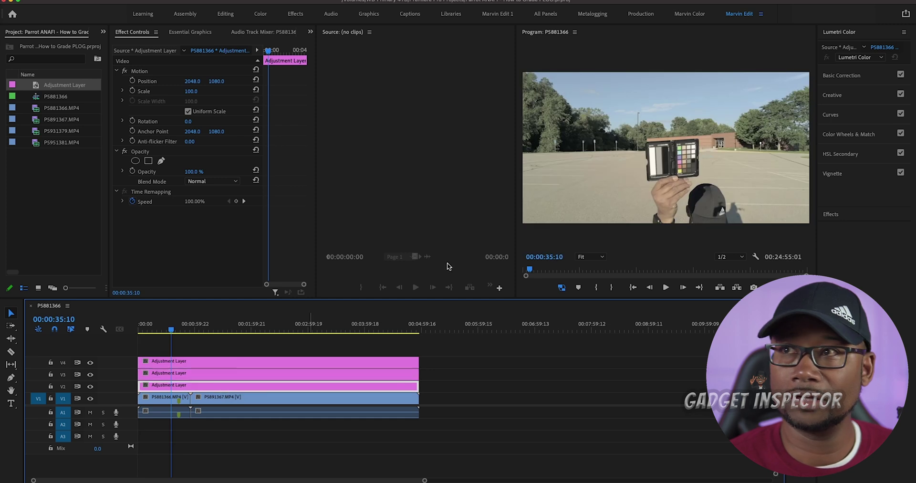
{"action": "left_click", "coordinate": [847, 32]}
{"action": "left_click", "coordinate": [832, 48]}
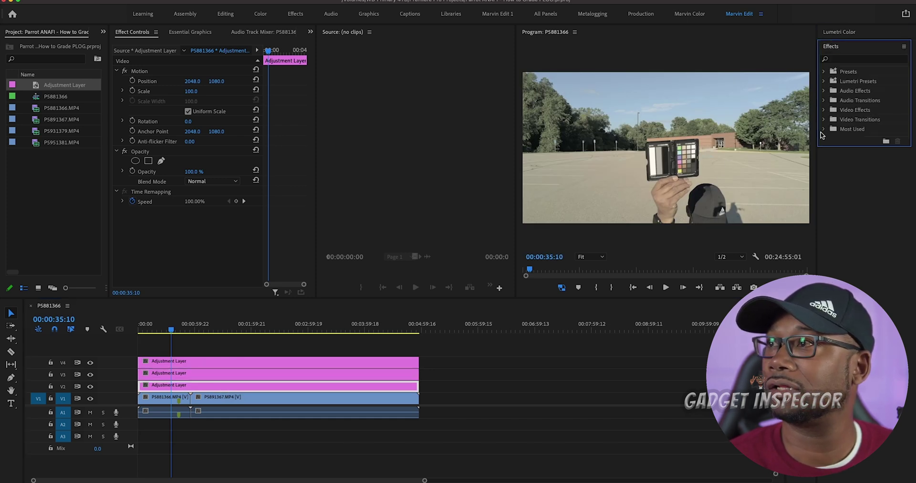
{"action": "left_click", "coordinate": [824, 130]}
{"action": "left_click_drag", "start_coordinate": [359, 386], "coordinate": [359, 387]}
{"action": "left_click", "coordinate": [186, 232]}
{"action": "type", "text": "5"}
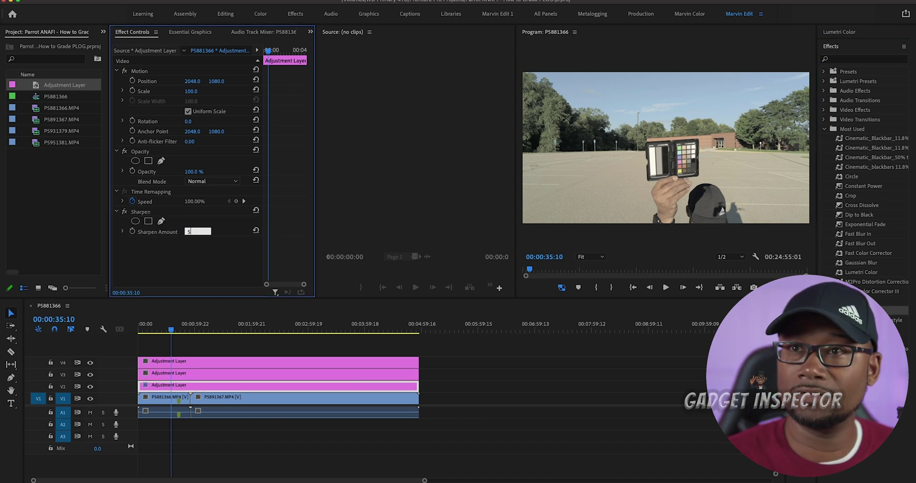
{"action": "key", "text": "Return"}
Apply the MBR Color Corrector III effect to the adjustment layer on track V3
{"action": "left_click", "coordinate": [247, 375]}
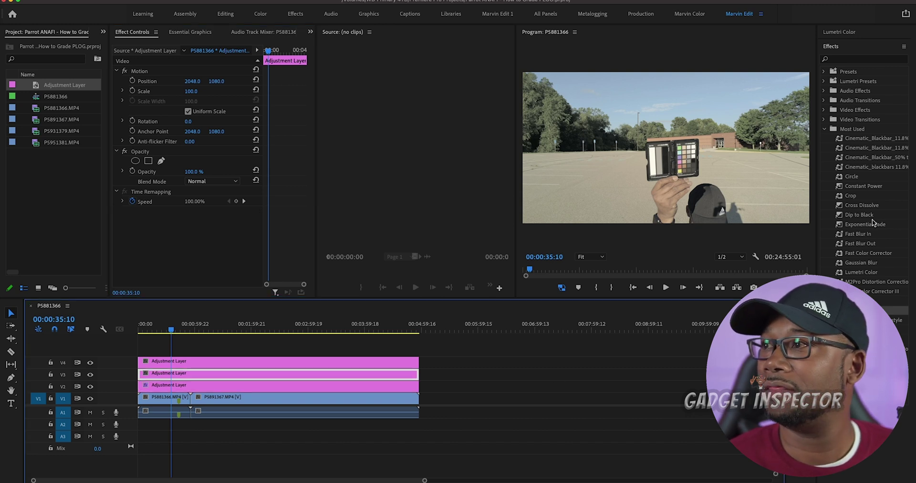
{"action": "left_click", "coordinate": [854, 286]}
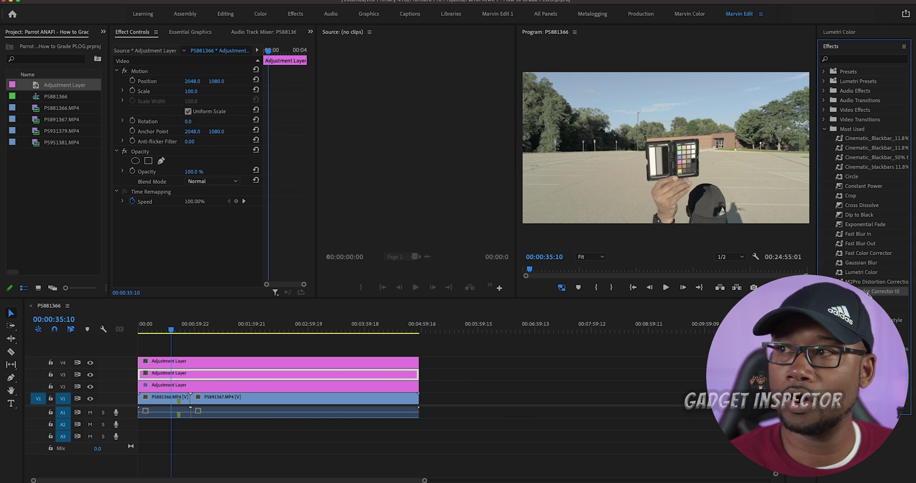
{"action": "left_click_drag", "start_coordinate": [874, 291], "coordinate": [292, 375]}
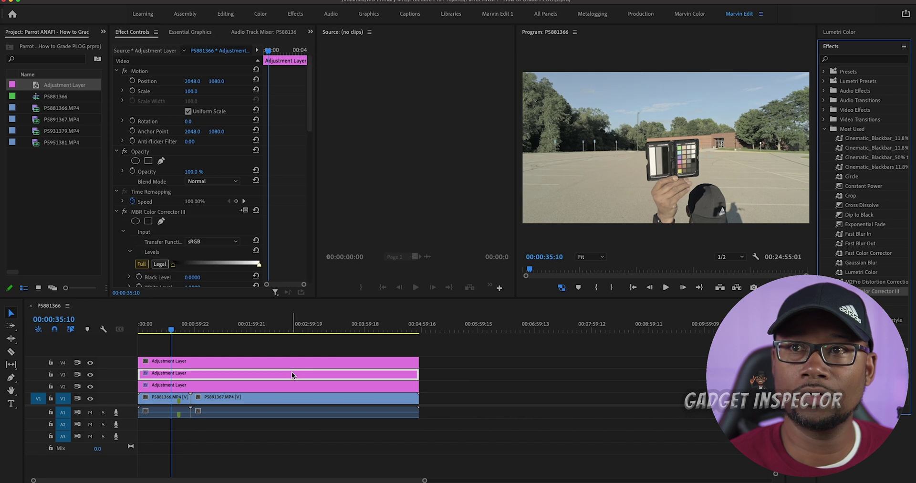
Show the MBR Color Corrector III card overlay and position the playhead at 00:00:42:12, with the color chart facing the camera
{"action": "scroll", "coordinate": [125, 246], "scroll_direction": "down", "scroll_amount": 5}
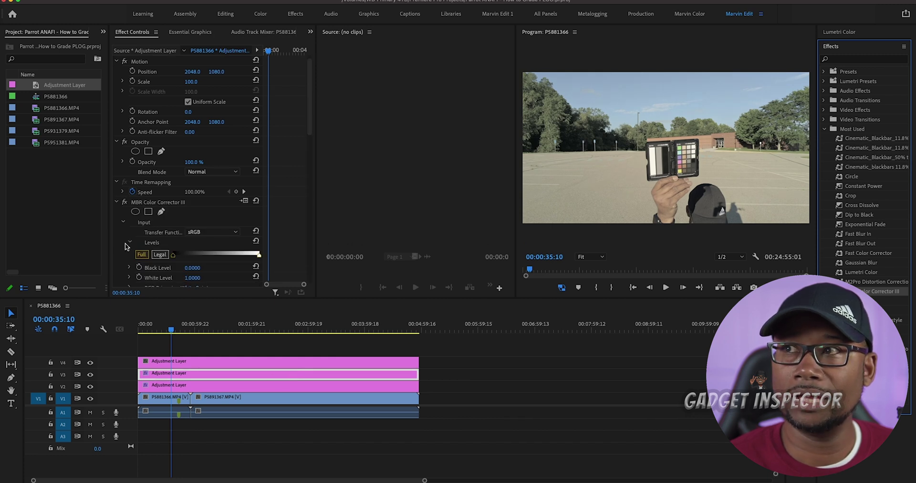
{"action": "scroll", "coordinate": [126, 246], "scroll_direction": "down", "scroll_amount": 2}
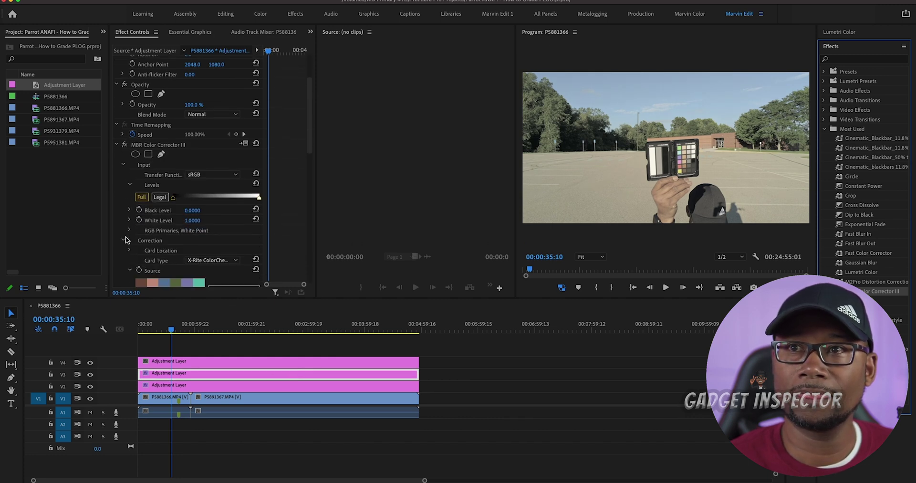
{"action": "left_click", "coordinate": [149, 154]}
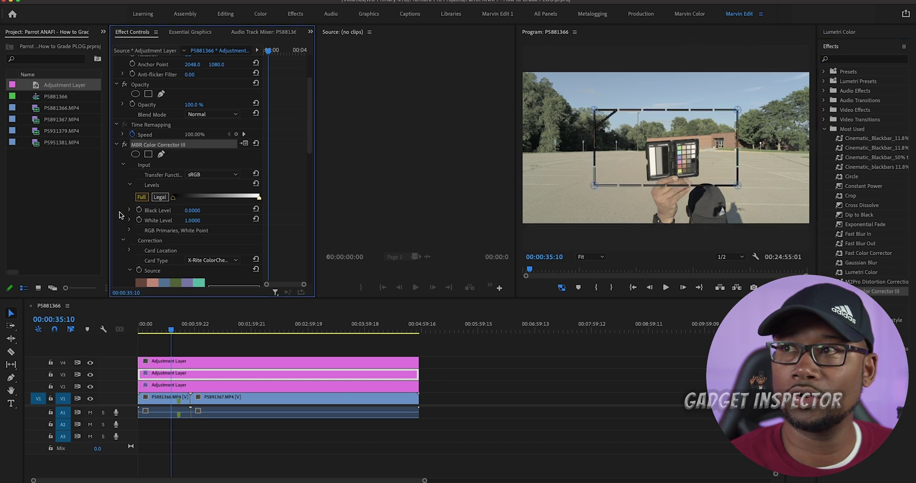
{"action": "scroll", "coordinate": [121, 215], "scroll_direction": "down", "scroll_amount": 4}
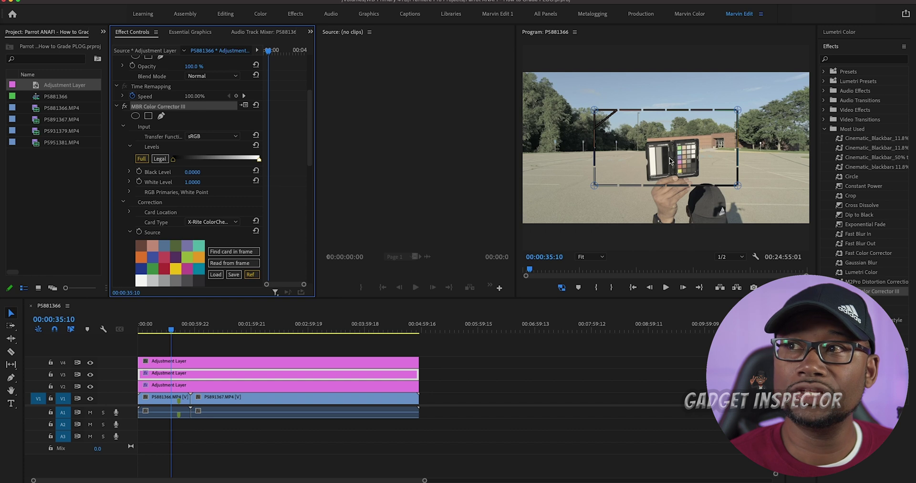
{"action": "left_click_drag", "start_coordinate": [173, 336], "coordinate": [178, 332]}
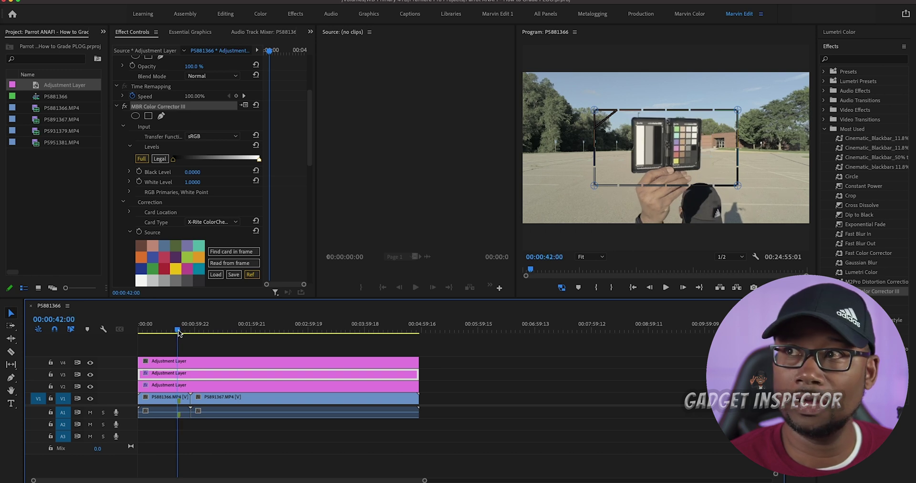
{"action": "left_click_drag", "start_coordinate": [179, 332], "coordinate": [179, 332]}
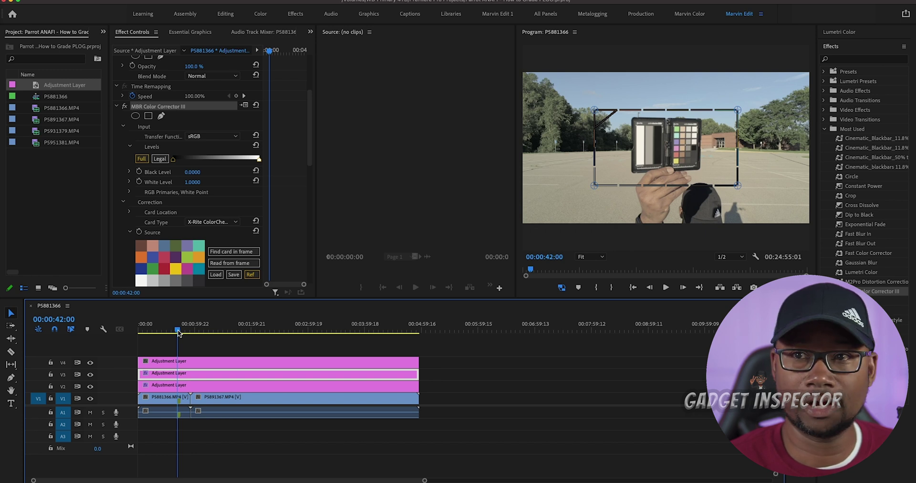
{"action": "left_click_drag", "start_coordinate": [178, 332], "coordinate": [179, 332]}
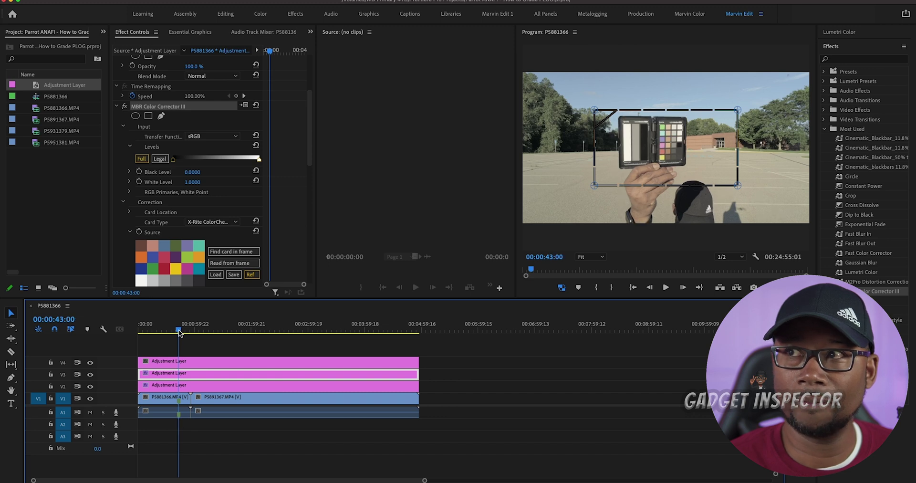
{"action": "left_click_drag", "start_coordinate": [179, 332], "coordinate": [178, 332]}
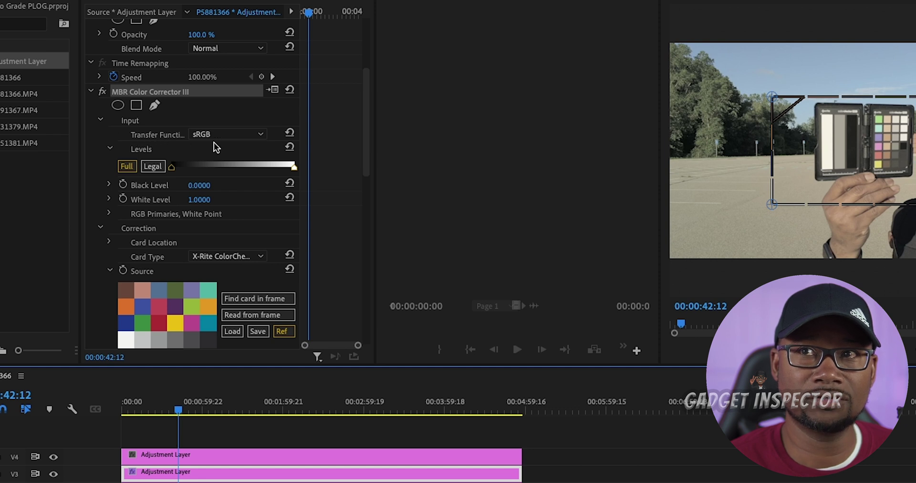
Set the effect's input Transfer Function to Rec. 709 and its Card Type to X-Rite ColorChecker Passport Video
{"action": "left_click", "coordinate": [247, 135]}
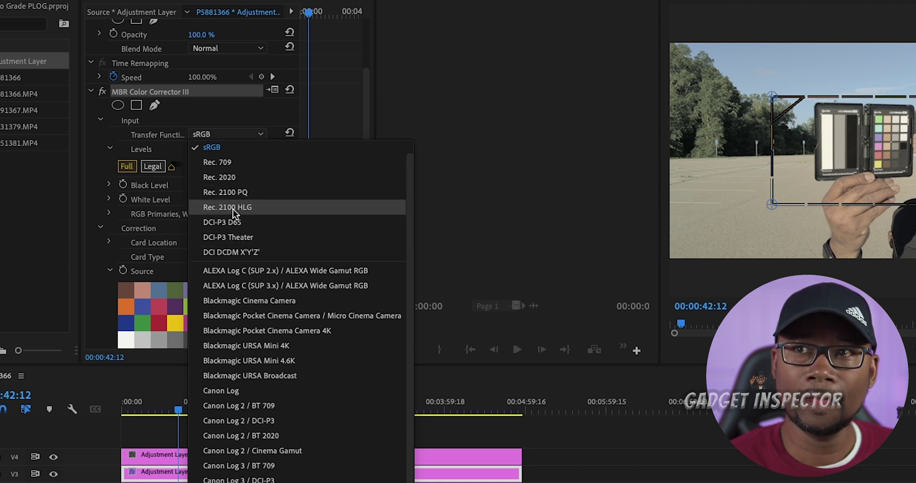
{"action": "left_click", "coordinate": [228, 165]}
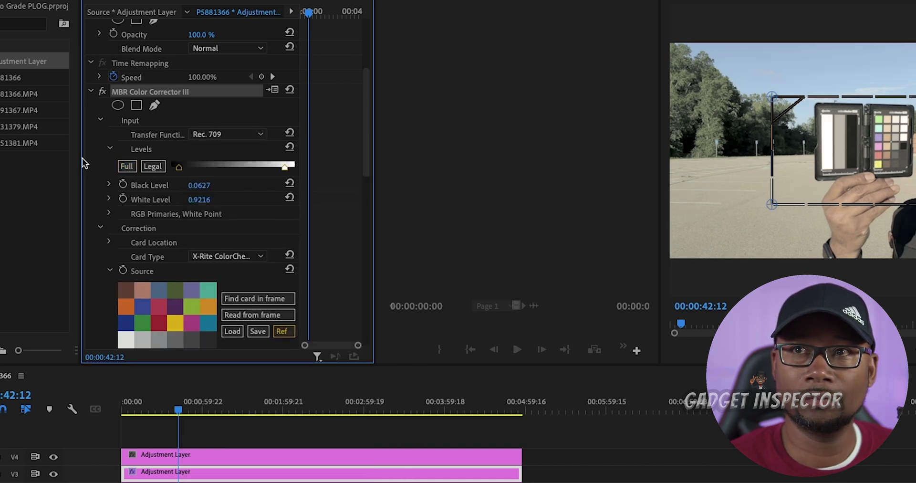
{"action": "scroll", "coordinate": [99, 177], "scroll_direction": "down", "scroll_amount": 5}
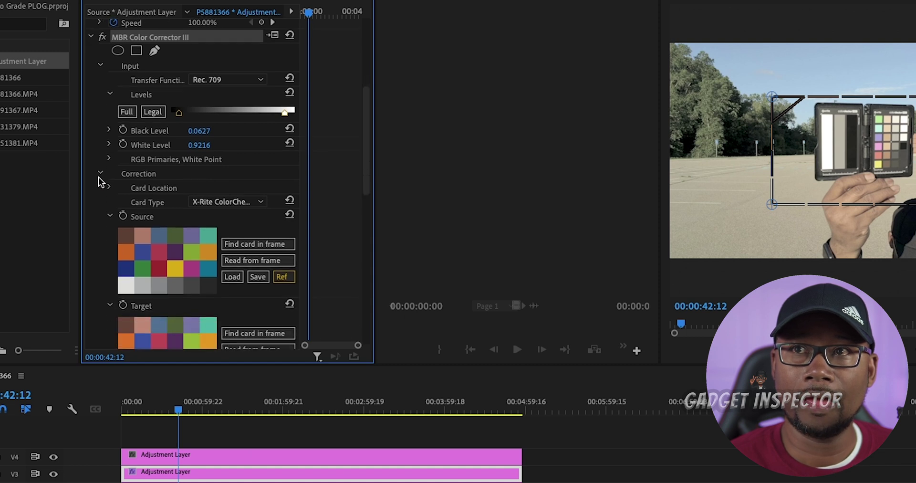
{"action": "scroll", "coordinate": [98, 176], "scroll_direction": "down", "scroll_amount": 1}
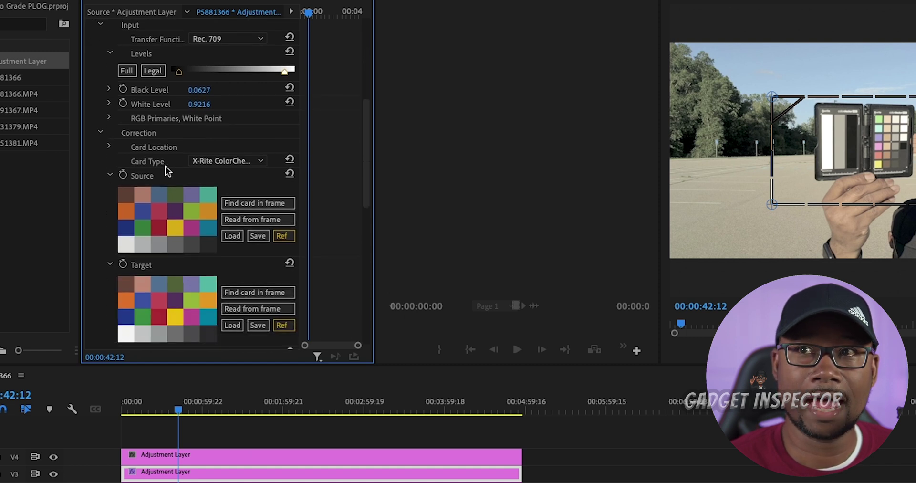
{"action": "left_click", "coordinate": [239, 161]}
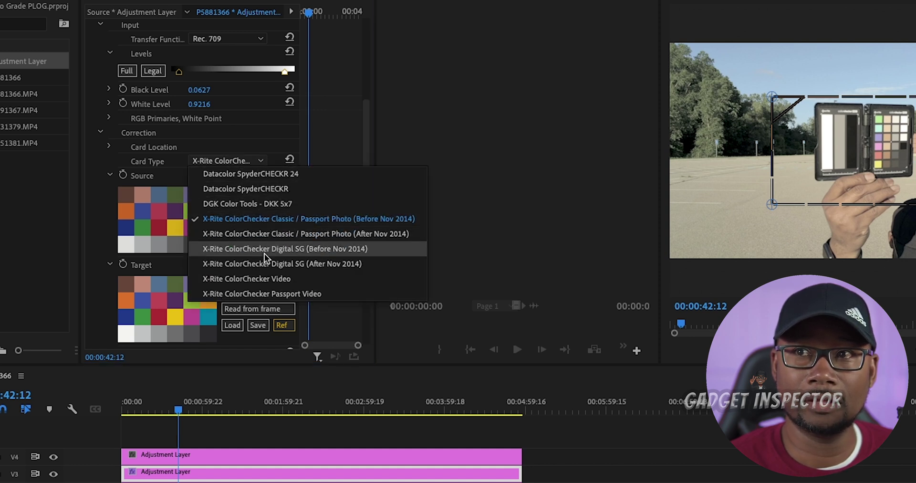
{"action": "left_click", "coordinate": [277, 293]}
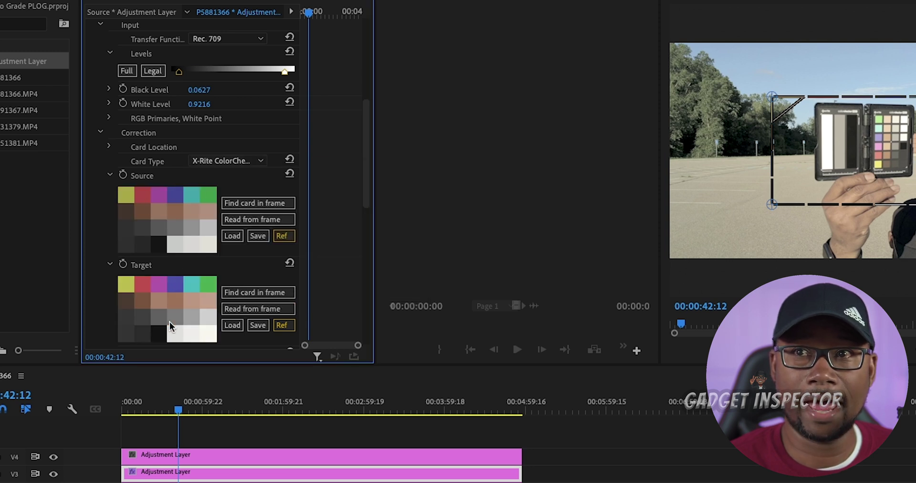
{"action": "scroll", "coordinate": [88, 205], "scroll_direction": "down", "scroll_amount": 3}
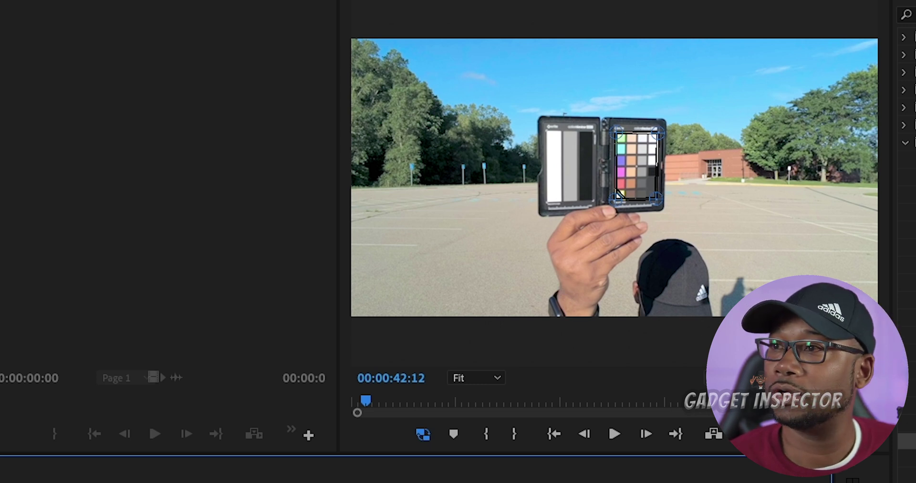
View the program preview at 50% to check the card overlay against the color patches, and return it to Fit
{"action": "left_click", "coordinate": [477, 379]}
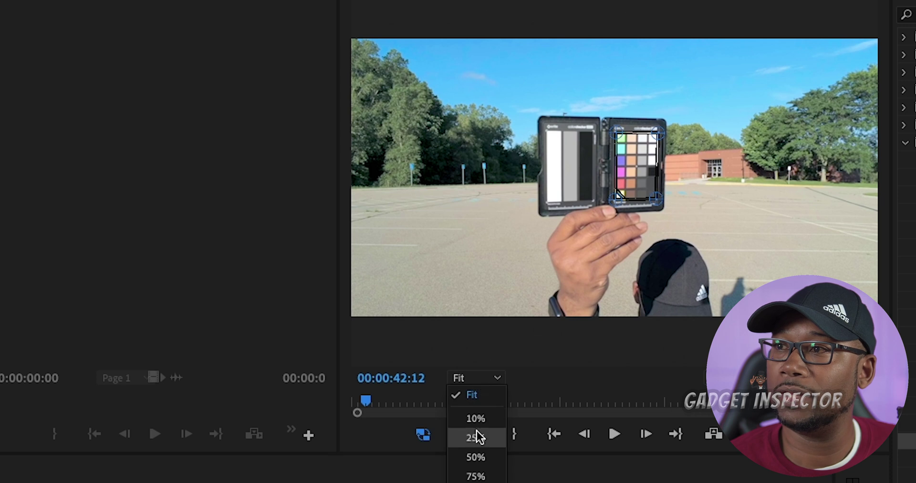
{"action": "left_click", "coordinate": [476, 457]}
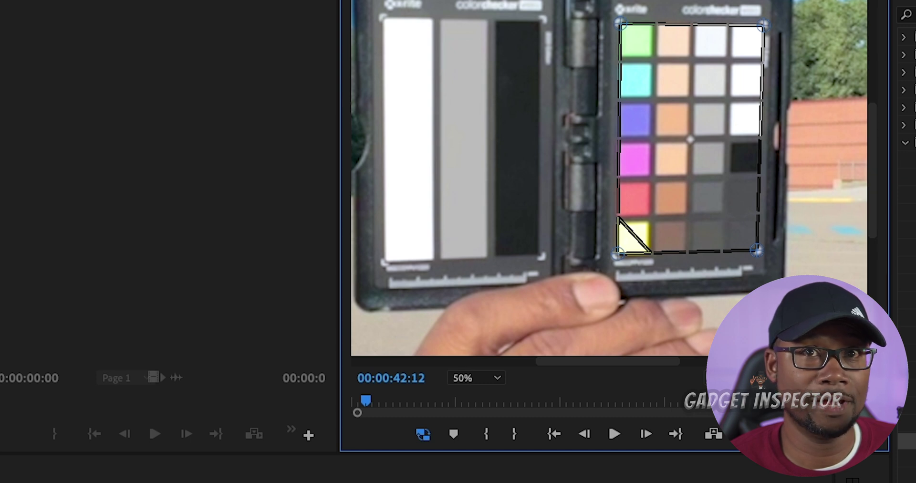
{"action": "left_click", "coordinate": [489, 376]}
{"action": "left_click", "coordinate": [480, 396]}
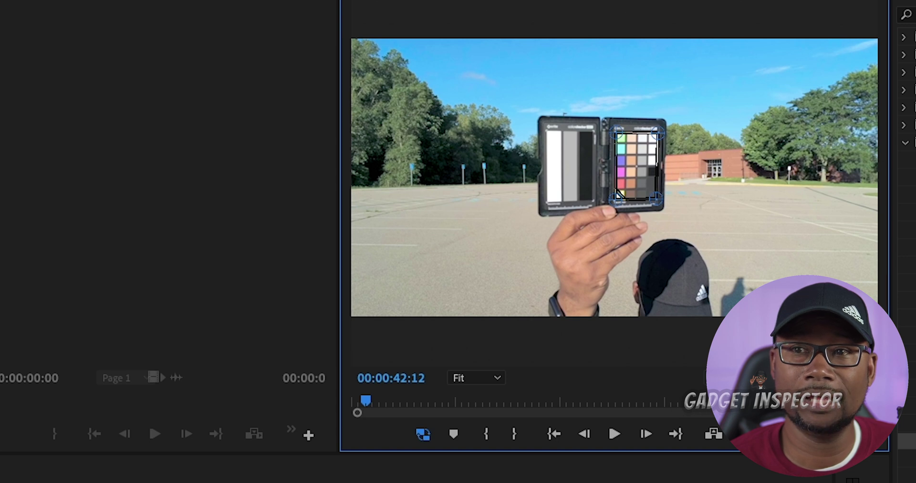
Switch the color-corrected adjustment layer off and on repeatedly to compare the chart shot with and without the correction
{"action": "left_click", "coordinate": [191, 479]}
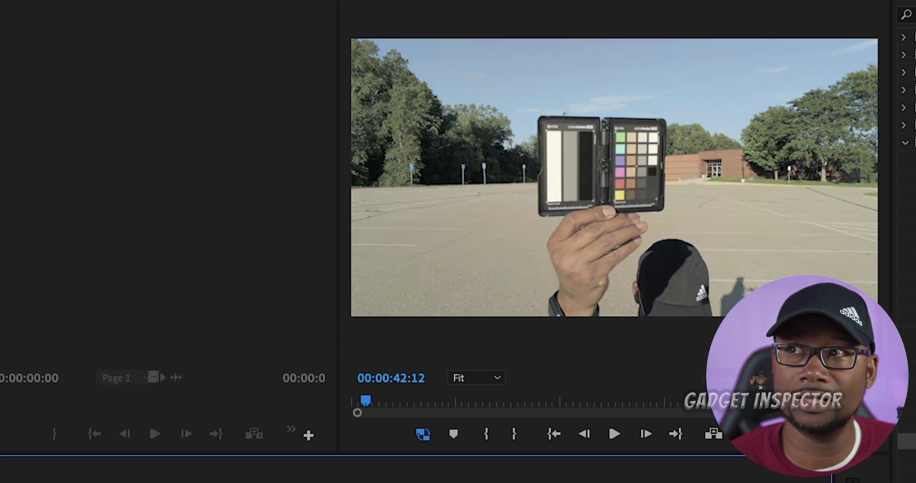
{"action": "key", "text": "shift+e"}
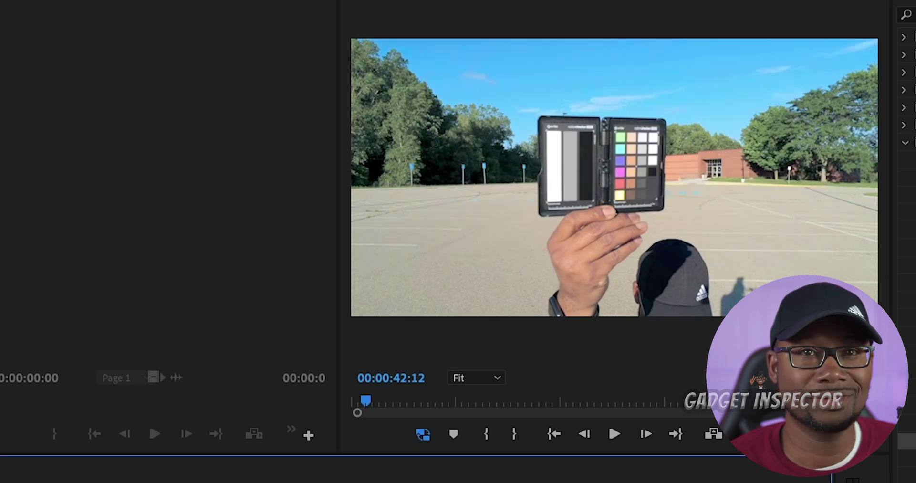
{"action": "key", "text": "shift+e"}
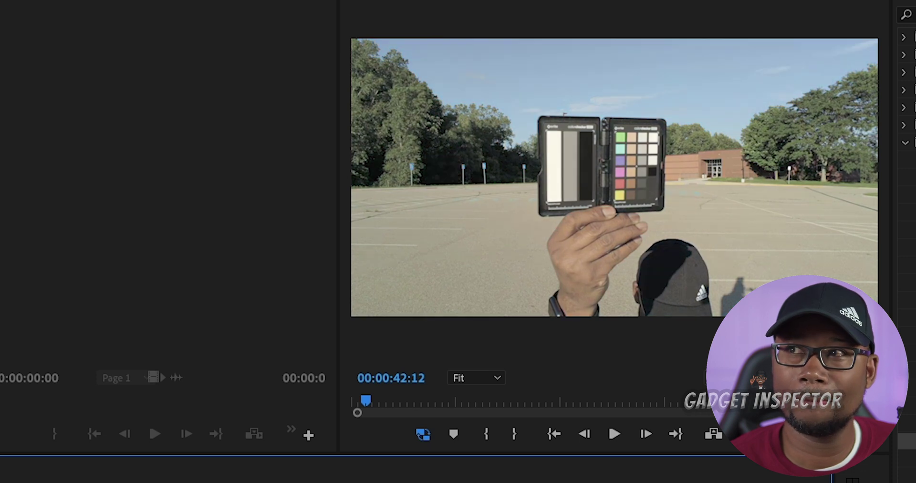
{"action": "key", "text": "shift+e"}
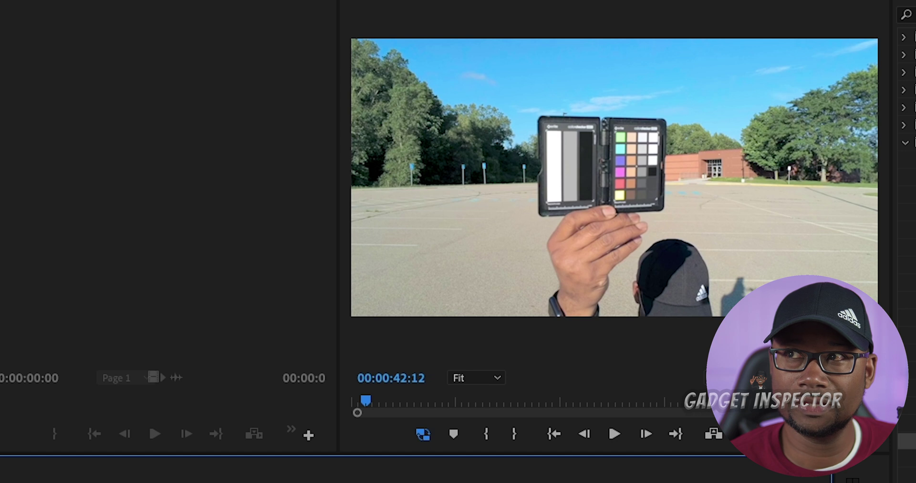
{"action": "key", "text": "shift+e"}
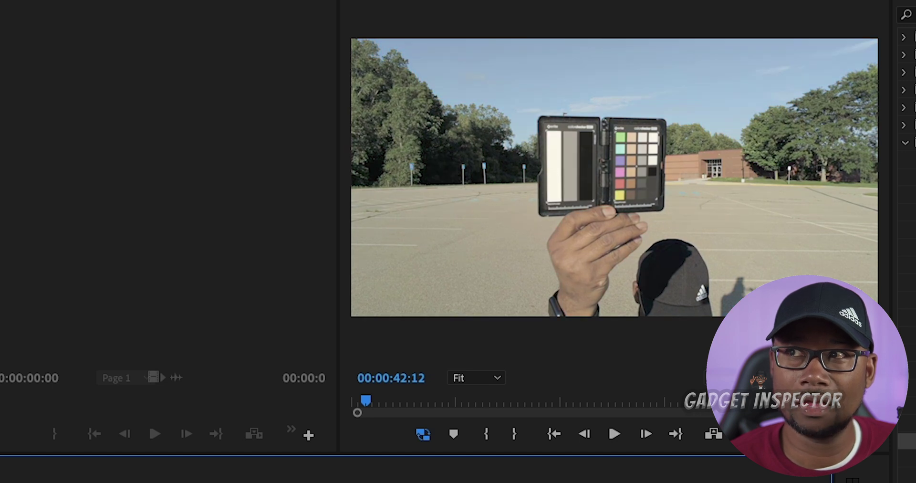
{"action": "key", "text": "shift+e"}
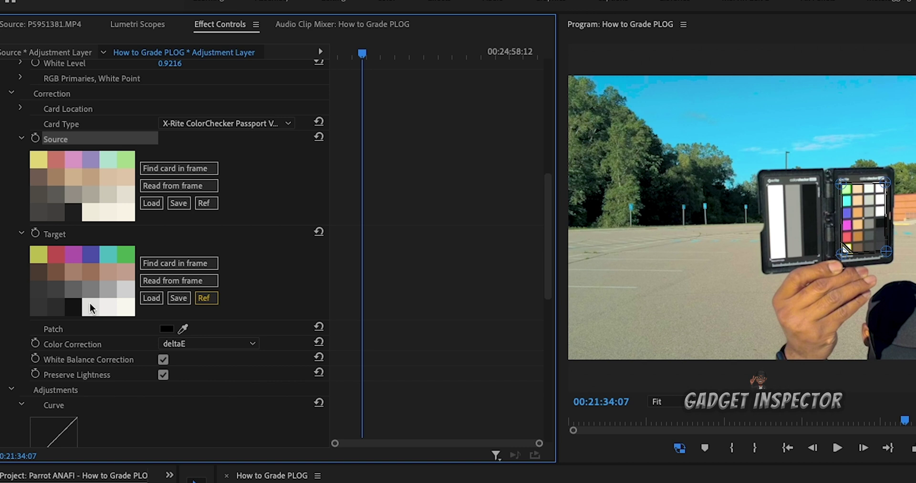
Examine the MBR Color Corrector III settings in the How to Grade PLOG sequence, from Input and Correction through Adjustments and Output
{"action": "scroll", "coordinate": [113, 334], "scroll_direction": "down", "scroll_amount": 5}
{"action": "scroll", "coordinate": [113, 333], "scroll_direction": "down", "scroll_amount": 5}
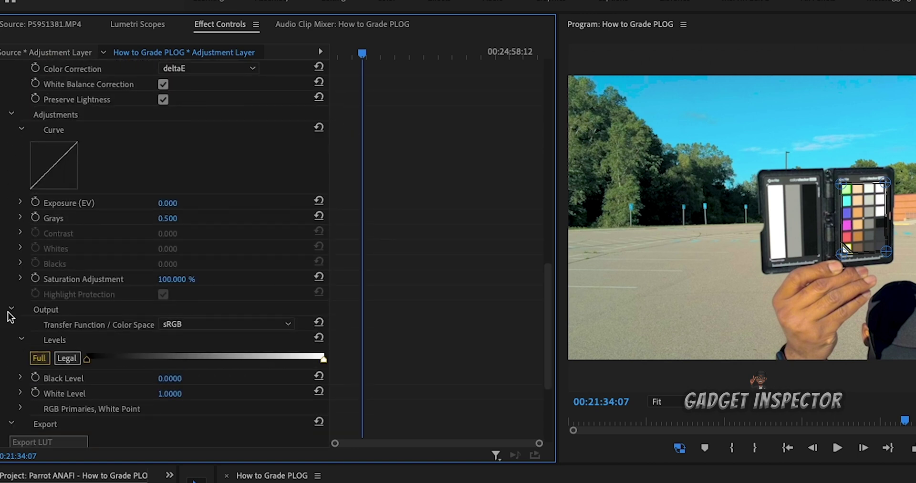
{"action": "scroll", "coordinate": [67, 310], "scroll_direction": "up", "scroll_amount": 6}
{"action": "scroll", "coordinate": [133, 141], "scroll_direction": "up", "scroll_amount": 6}
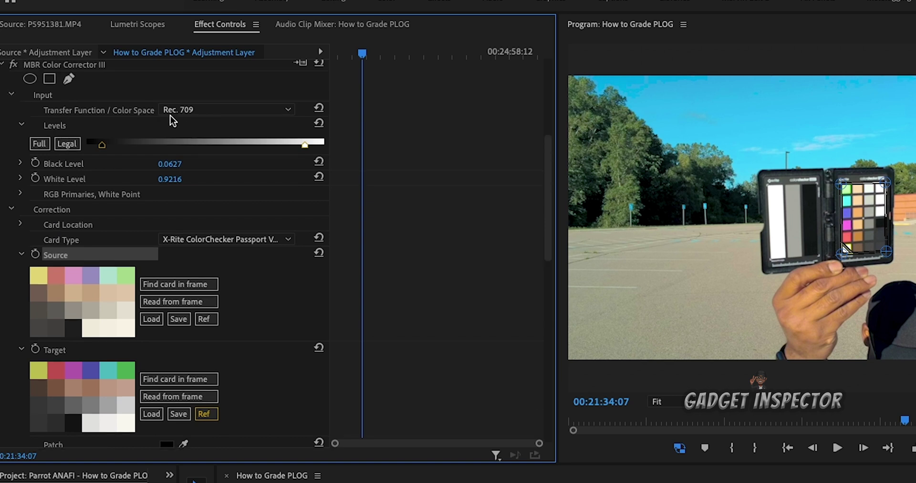
{"action": "scroll", "coordinate": [98, 342], "scroll_direction": "down", "scroll_amount": 10}
{"action": "scroll", "coordinate": [106, 342], "scroll_direction": "down", "scroll_amount": 2}
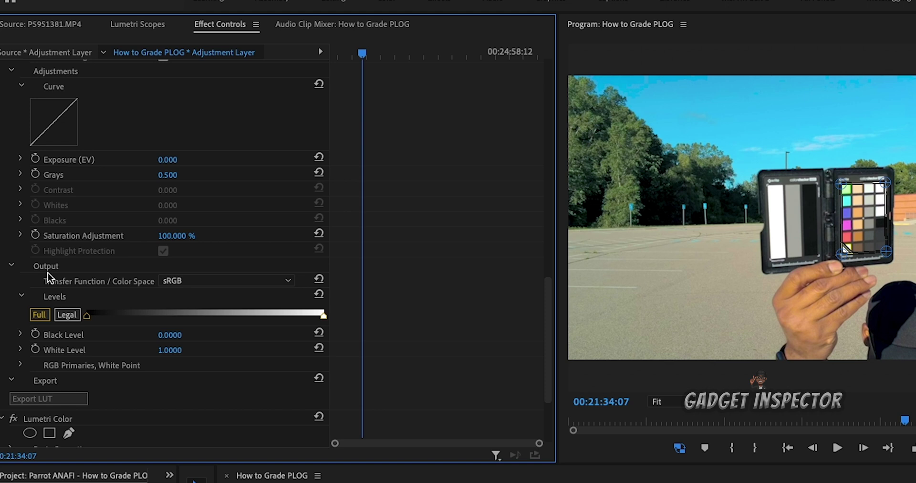
Set the MBR effect's output Transfer Function / Color Space to Rec. 709 in the How to Grade PLOG sequence
{"action": "left_click", "coordinate": [255, 284]}
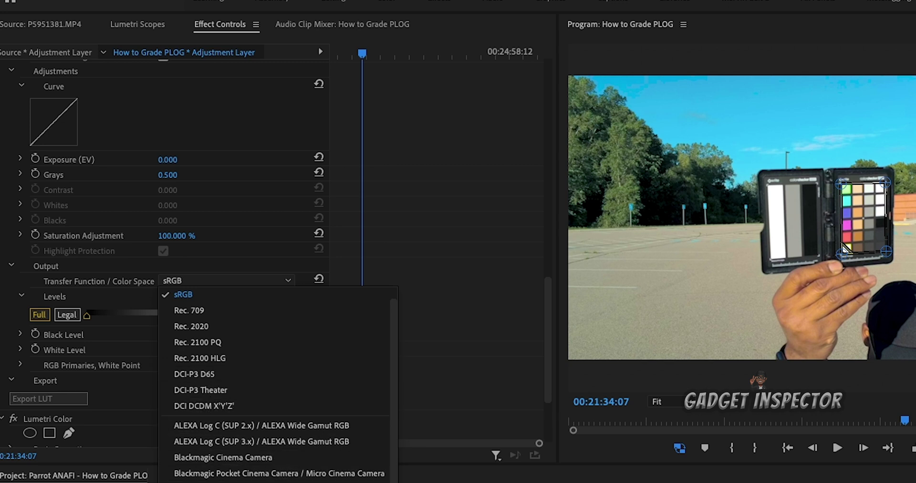
{"action": "scroll", "coordinate": [277, 382], "scroll_direction": "down", "scroll_amount": 3}
{"action": "scroll", "coordinate": [276, 382], "scroll_direction": "up", "scroll_amount": 1}
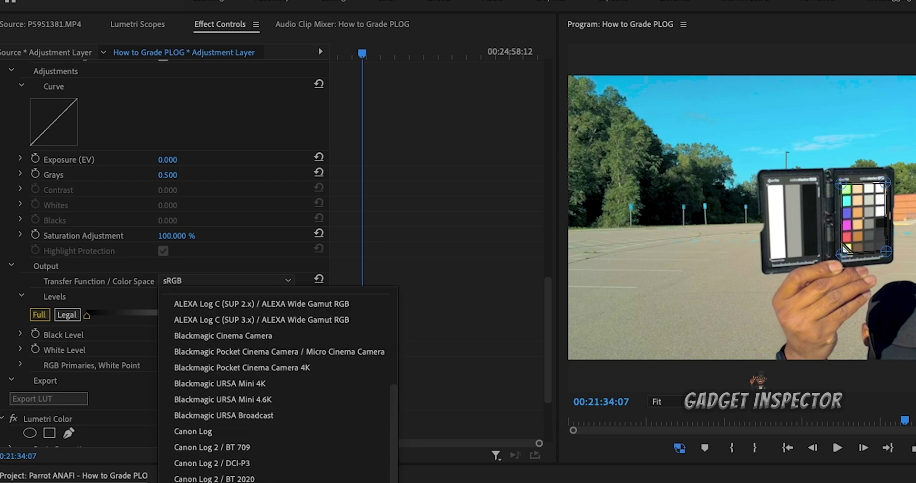
{"action": "scroll", "coordinate": [216, 465], "scroll_direction": "up", "scroll_amount": 3}
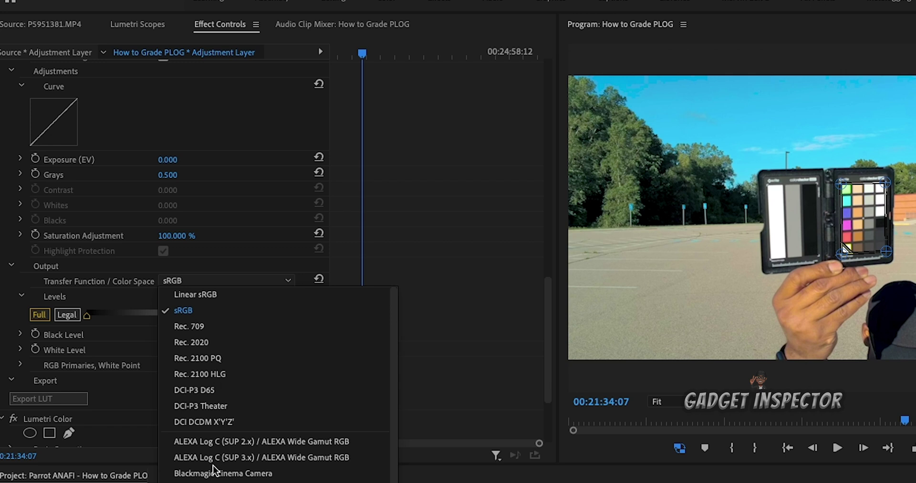
{"action": "left_click", "coordinate": [201, 327]}
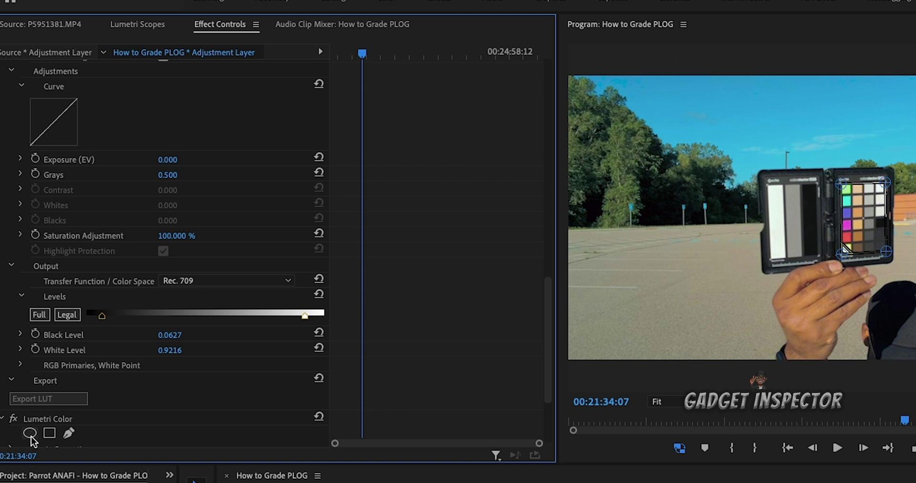
Examine the effect's Output levels, the Export LUT section and the Lumetri Color effect below it
{"action": "scroll", "coordinate": [157, 385], "scroll_direction": "down", "scroll_amount": 5}
{"action": "scroll", "coordinate": [165, 386], "scroll_direction": "up", "scroll_amount": 7}
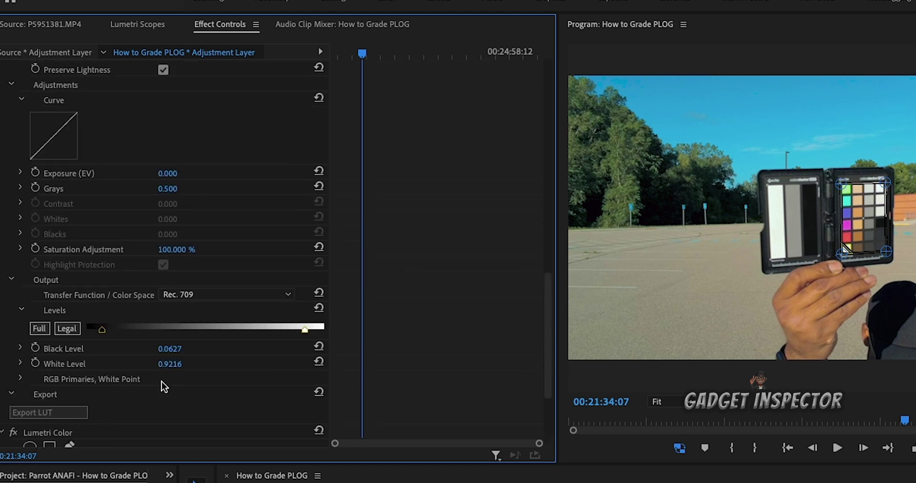
{"action": "scroll", "coordinate": [137, 368], "scroll_direction": "down", "scroll_amount": 3}
{"action": "scroll", "coordinate": [137, 368], "scroll_direction": "down", "scroll_amount": 4}
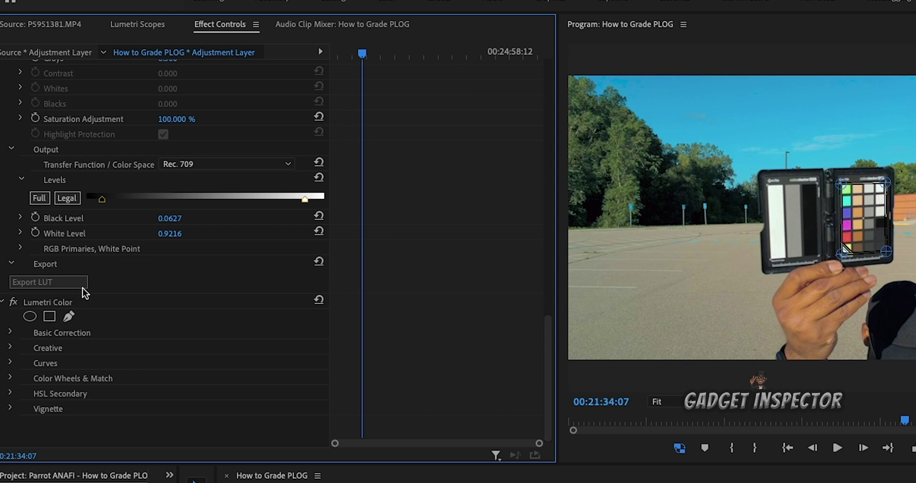
{"action": "scroll", "coordinate": [170, 365], "scroll_direction": "up", "scroll_amount": 2}
{"action": "scroll", "coordinate": [179, 369], "scroll_direction": "up", "scroll_amount": 1}
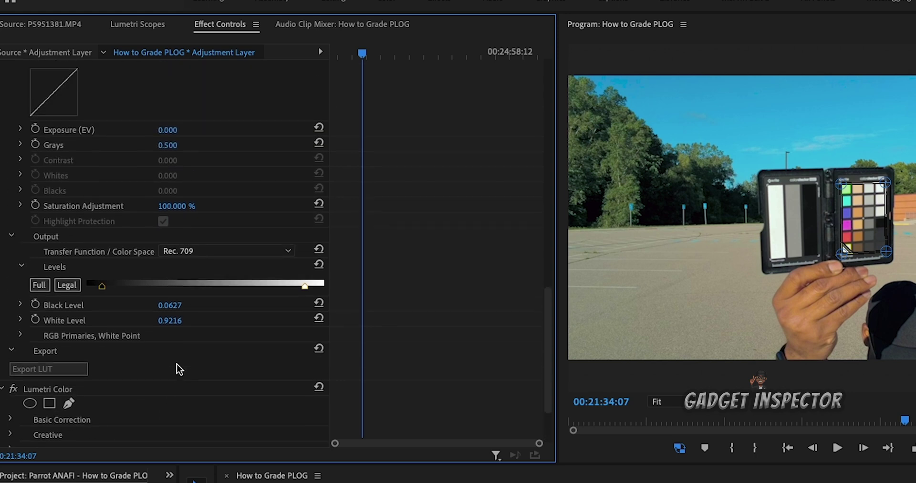
{"action": "scroll", "coordinate": [179, 369], "scroll_direction": "up", "scroll_amount": 1}
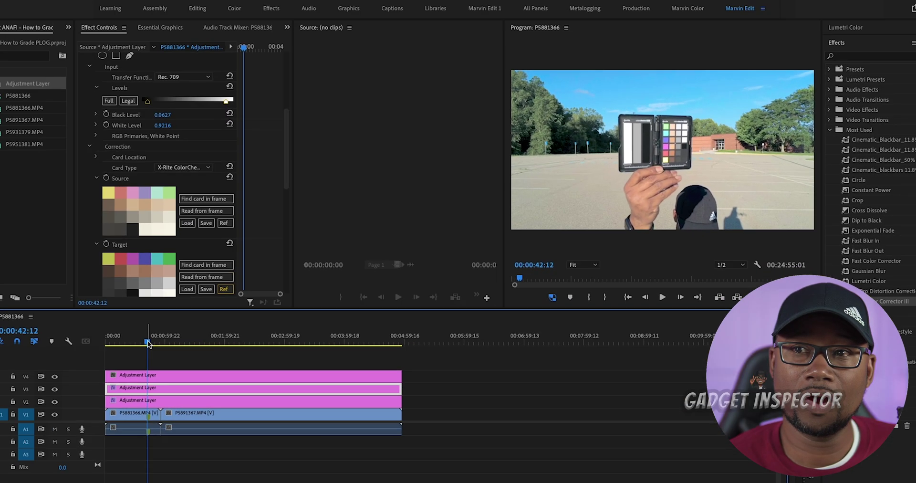
Move the playhead to 00:01:46:06 in the P5881366 sequence and switch track V3 off and on to compare the aerial shot with and without correction
{"action": "left_click_drag", "start_coordinate": [179, 331], "coordinate": [238, 333]}
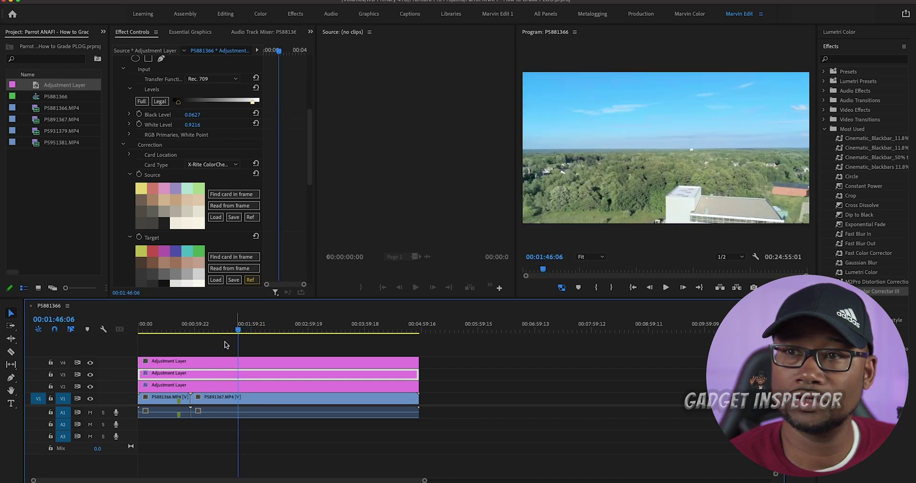
{"action": "left_click", "coordinate": [91, 375]}
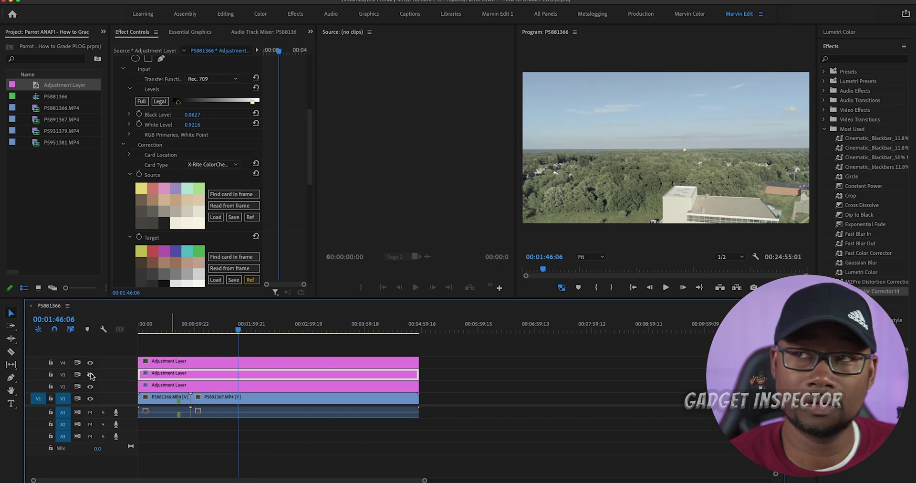
{"action": "left_click", "coordinate": [91, 375]}
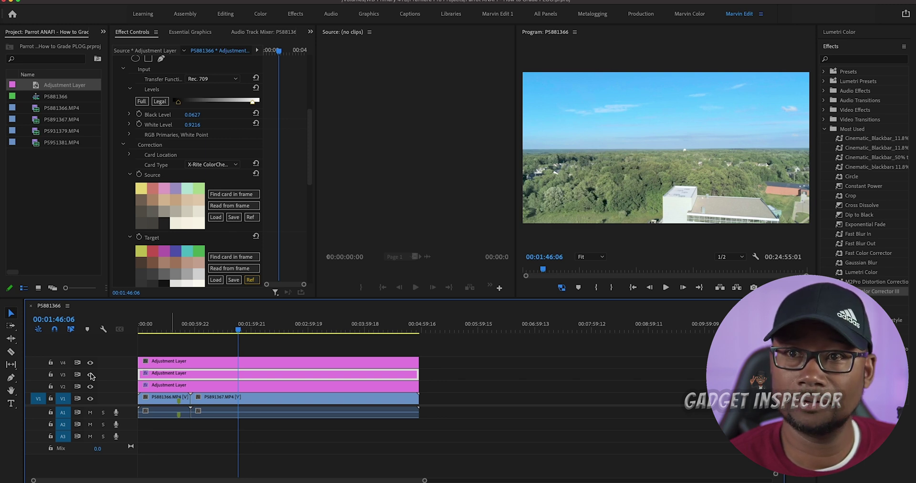
{"action": "left_click", "coordinate": [90, 375]}
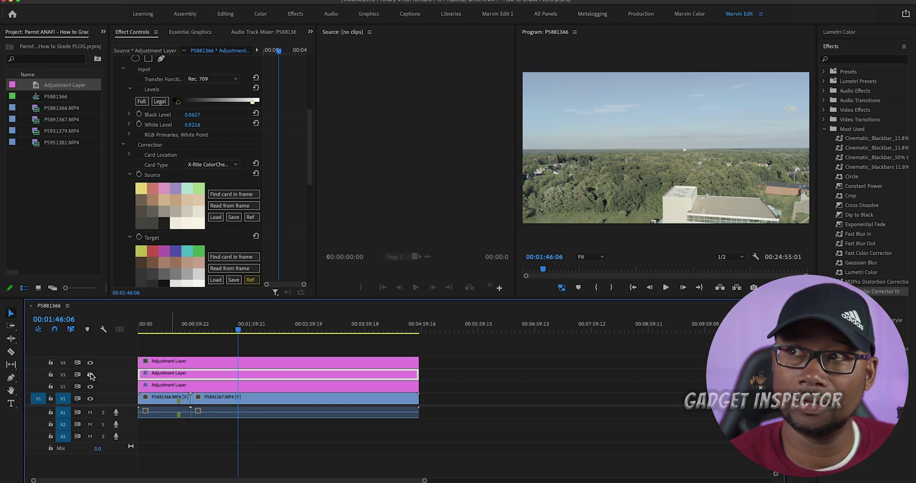
{"action": "left_click", "coordinate": [91, 375]}
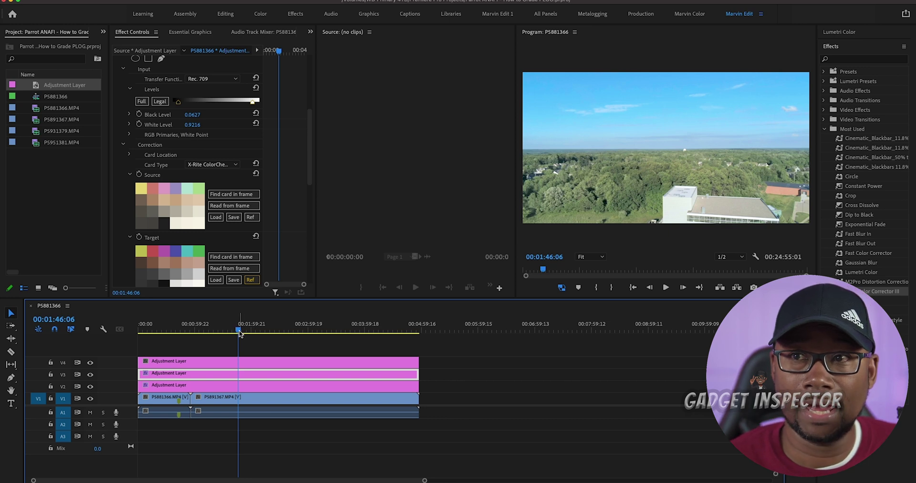
Review more of the aerial clip, park the playhead at 00:01:06:07, and apply Lumetri Color to the V4 adjustment layer
{"action": "left_click_drag", "start_coordinate": [239, 333], "coordinate": [319, 342]}
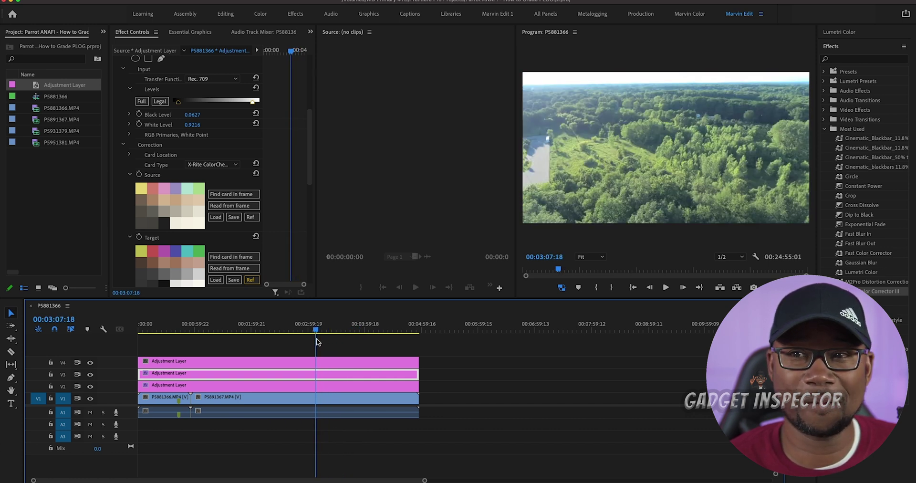
{"action": "left_click_drag", "start_coordinate": [318, 341], "coordinate": [201, 362]}
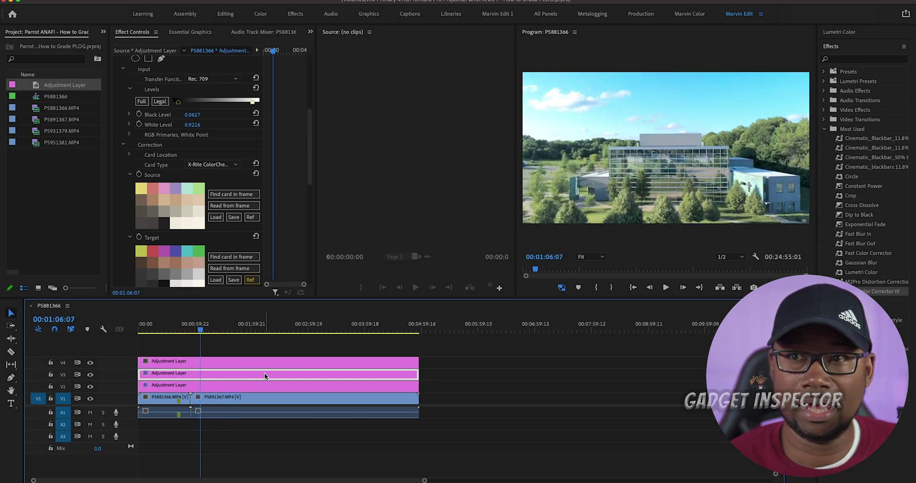
{"action": "left_click", "coordinate": [236, 360]}
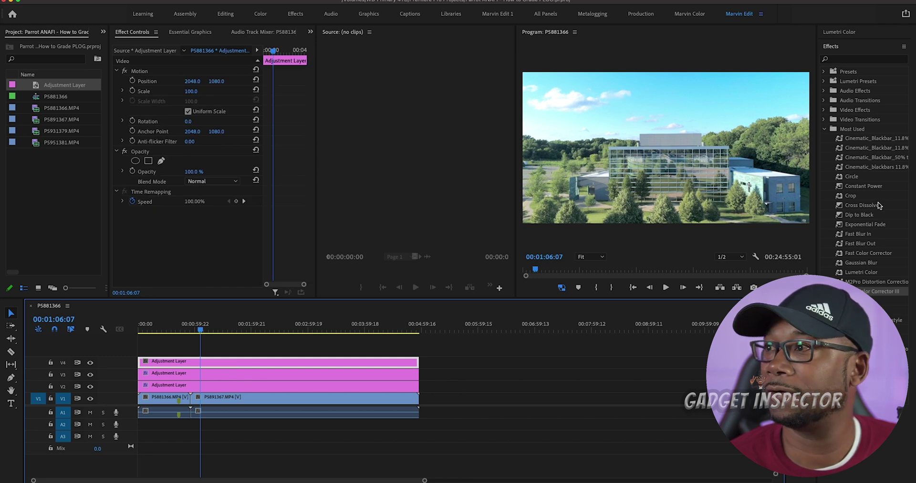
{"action": "left_click", "coordinate": [857, 273]}
{"action": "left_click_drag", "start_coordinate": [444, 312], "coordinate": [251, 364]}
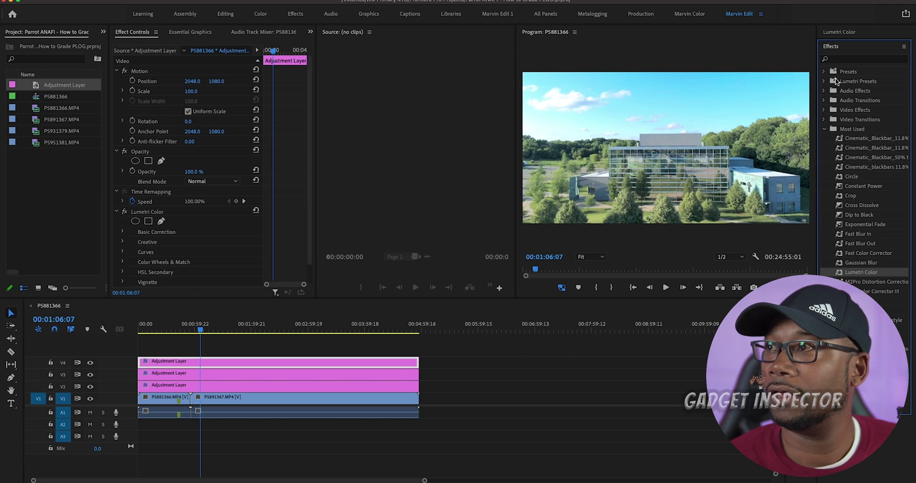
Apply the ANAFI creative look to the V4 adjustment layer in Lumetri Color
{"action": "left_click", "coordinate": [832, 32]}
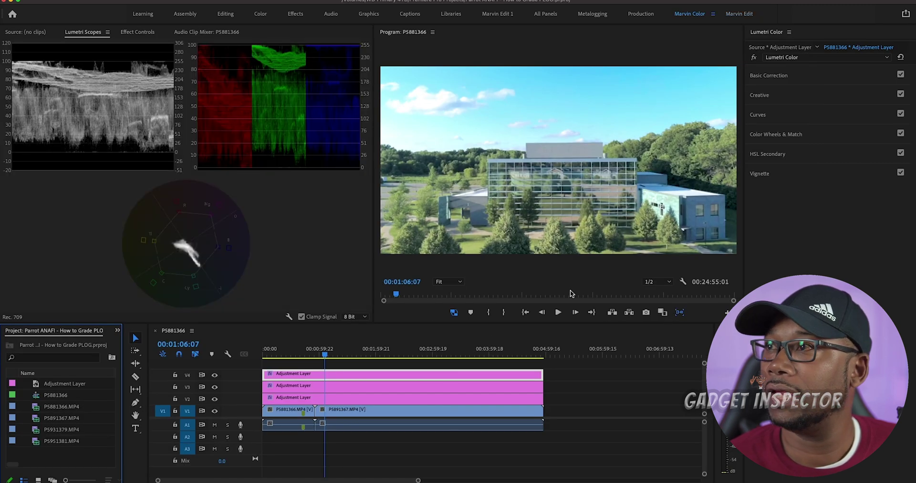
{"action": "left_click", "coordinate": [759, 95]}
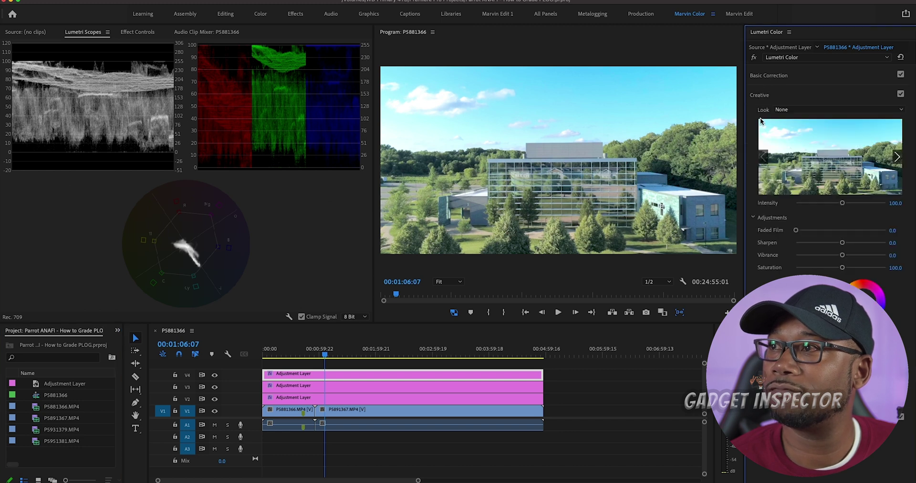
{"action": "left_click", "coordinate": [800, 109]}
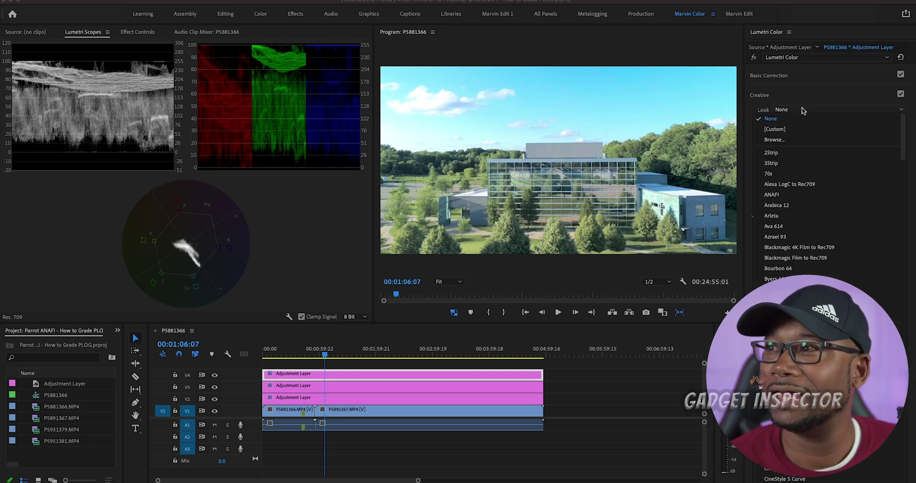
{"action": "left_click", "coordinate": [775, 194]}
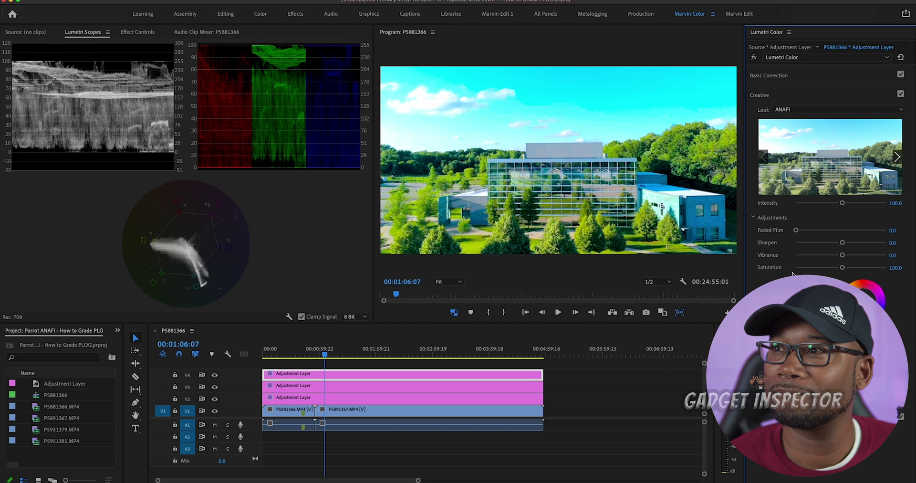
Reduce the ANAFI look's Intensity to 79.4 and the creative Saturation to 91.0
{"action": "mouse_move", "coordinate": [842, 204]}
{"action": "left_mouse_down"}
{"action": "mouse_move", "coordinate": [796, 212]}
{"action": "mouse_move", "coordinate": [836, 210]}
{"action": "left_mouse_up"}
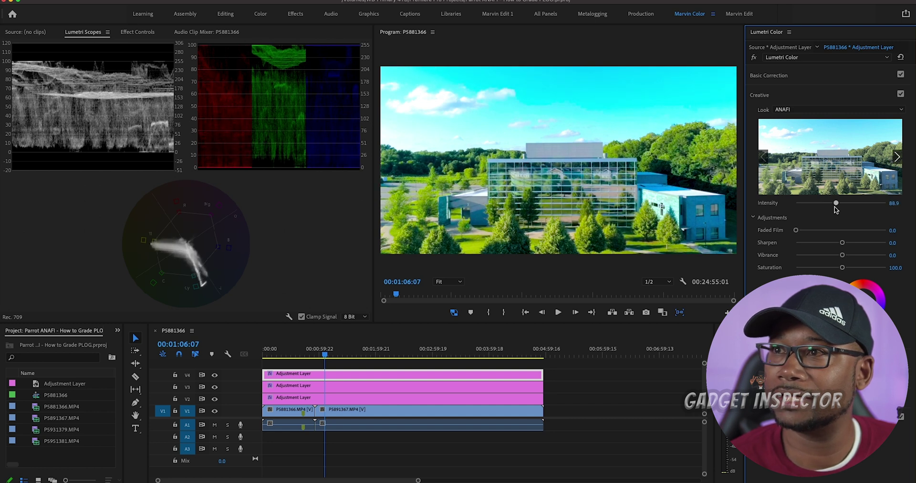
{"action": "left_click_drag", "start_coordinate": [837, 205], "coordinate": [831, 207]}
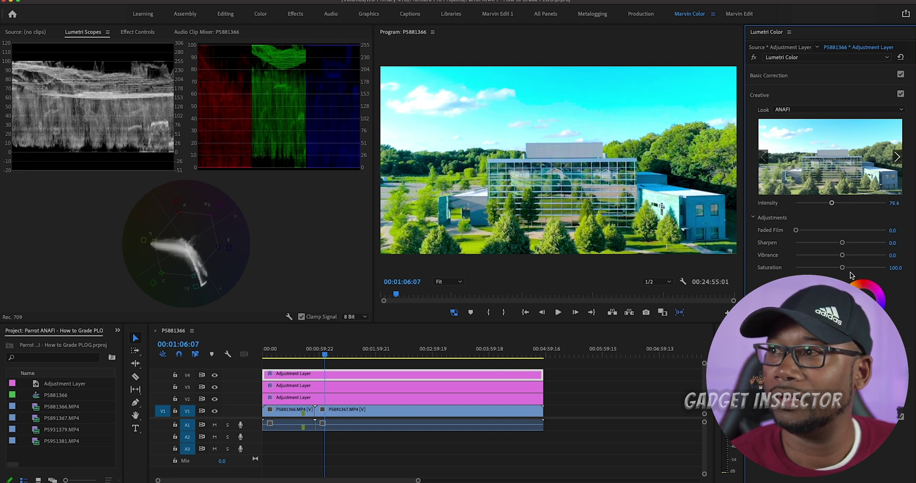
{"action": "left_click_drag", "start_coordinate": [843, 268], "coordinate": [838, 269]}
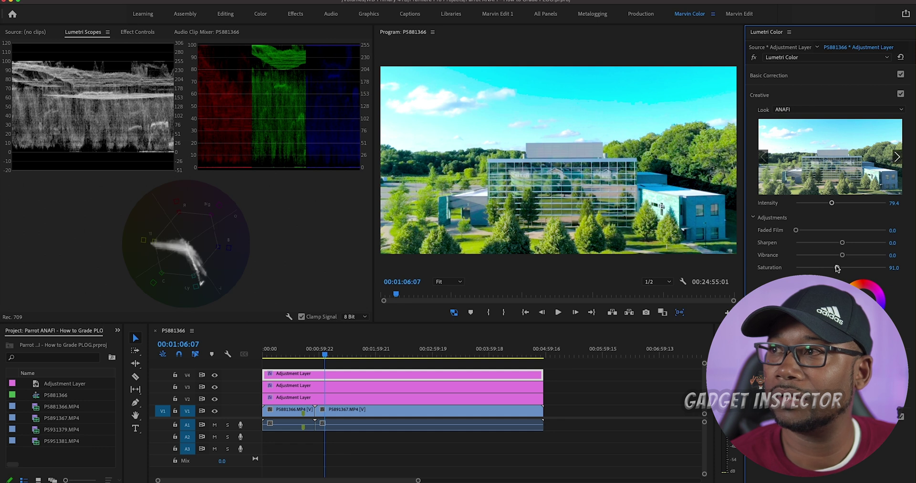
Switch the Creative section off and on repeatedly to compare the building shot with and without the ANAFI look
{"action": "left_click", "coordinate": [902, 95]}
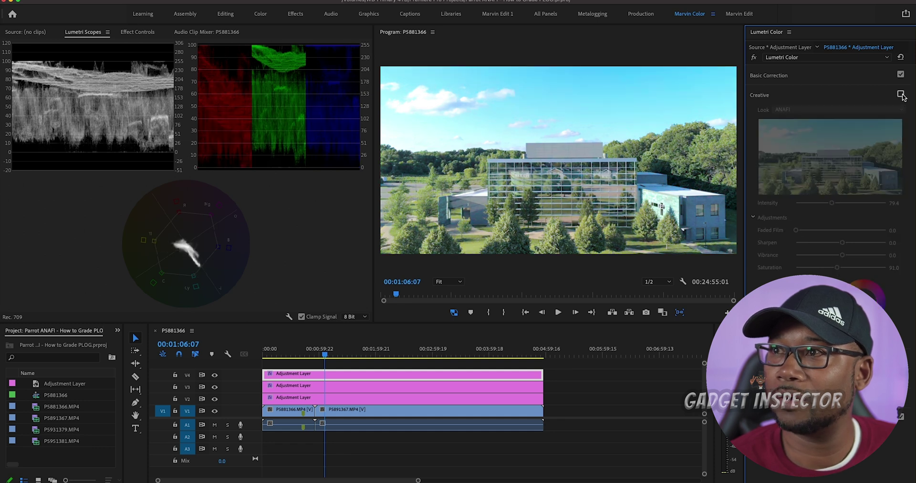
{"action": "left_click", "coordinate": [901, 95]}
{"action": "left_click", "coordinate": [901, 95]}
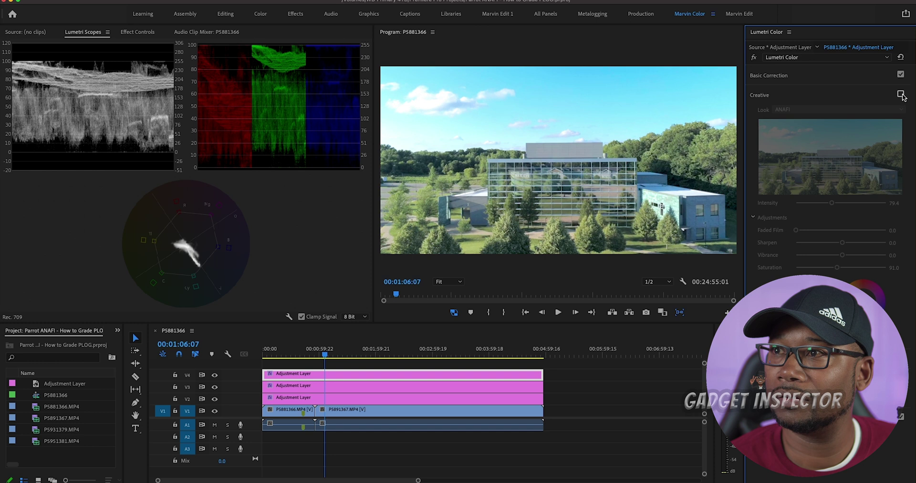
{"action": "left_click", "coordinate": [902, 95]}
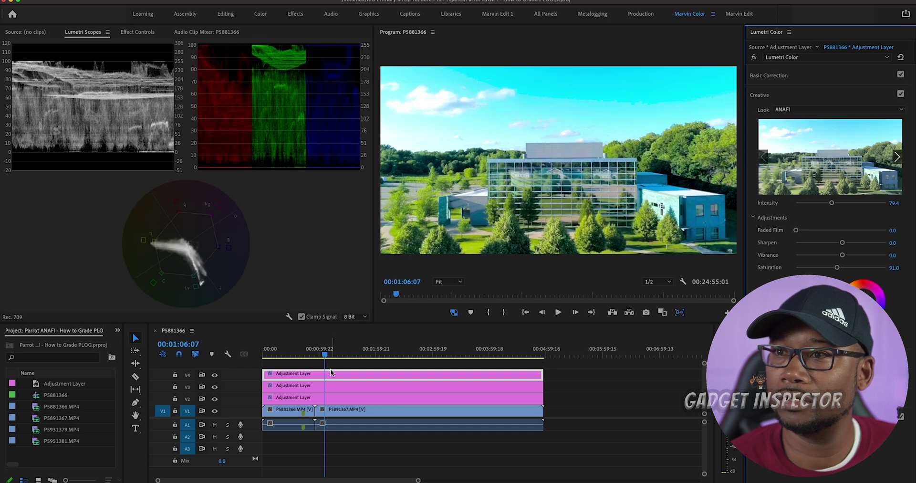
Play the clip while toggling track V4's visibility to compare the grade, and lower the ANAFI look's Intensity to 69.8
{"action": "left_click", "coordinate": [559, 312]}
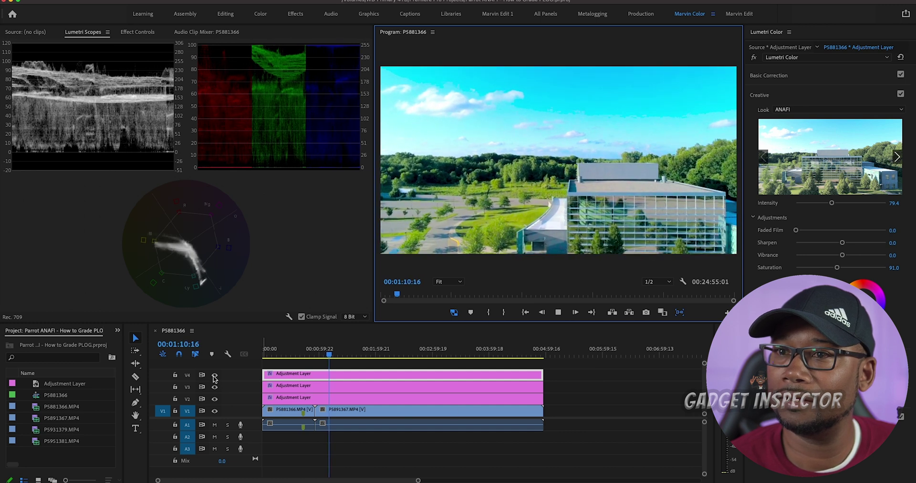
{"action": "left_click", "coordinate": [214, 376]}
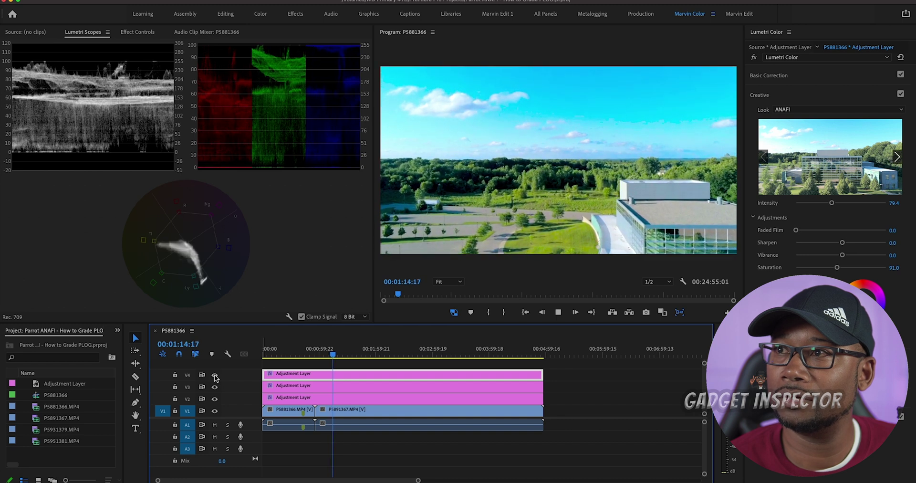
{"action": "left_click", "coordinate": [215, 376]}
{"action": "left_click", "coordinate": [215, 376]}
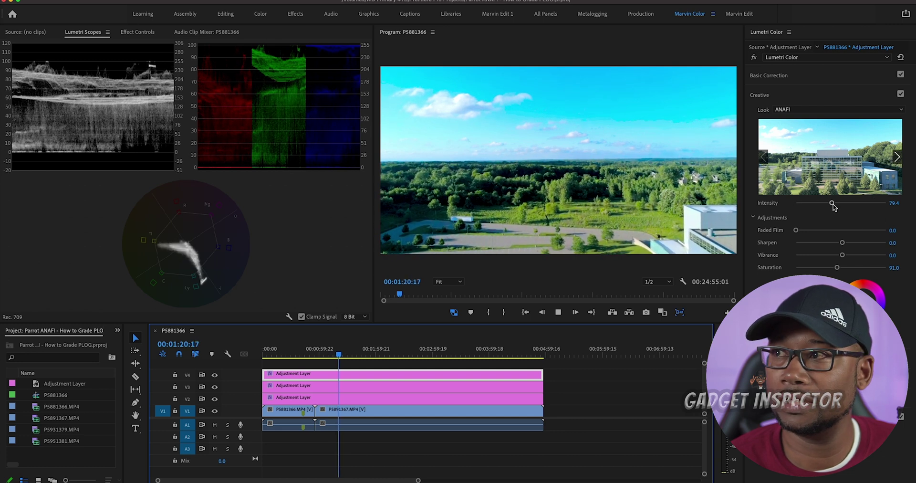
{"action": "left_click_drag", "start_coordinate": [832, 203], "coordinate": [828, 204]}
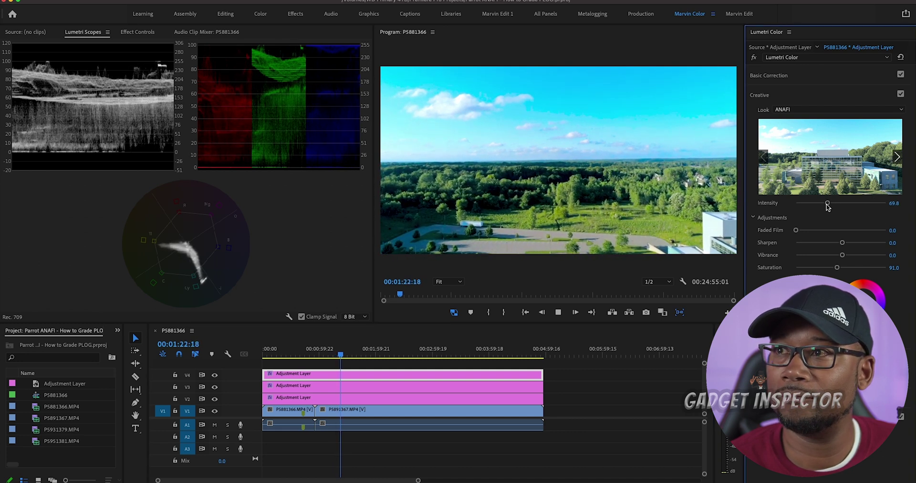